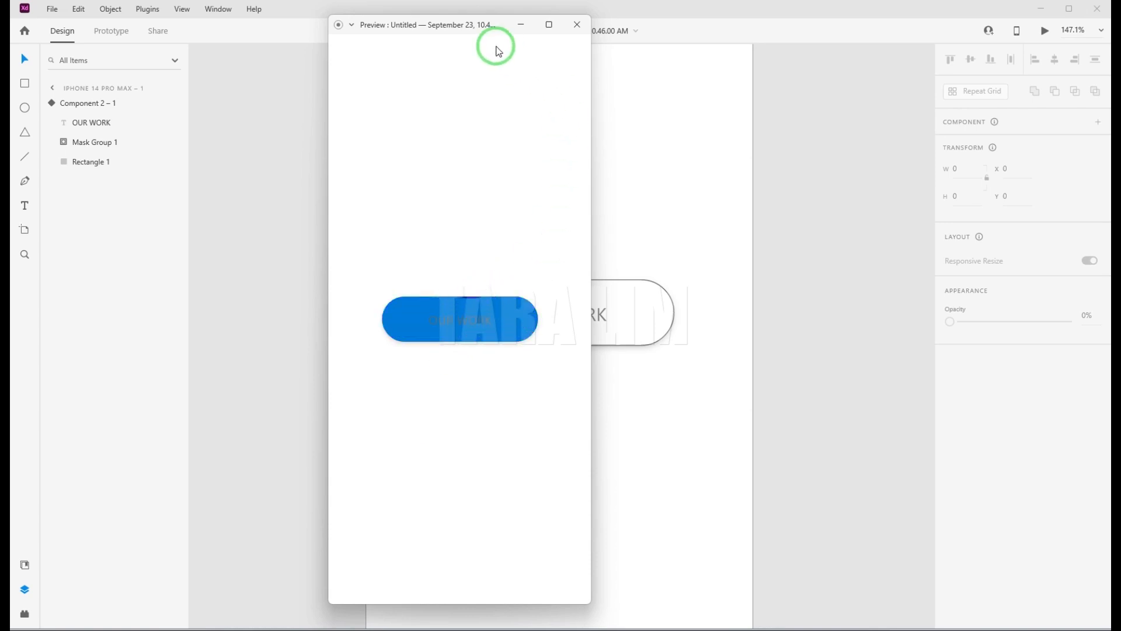
Close the preview window and delete the existing OUR WORK button from the artboard.
left_click_drag(470, 33, 359, 49)
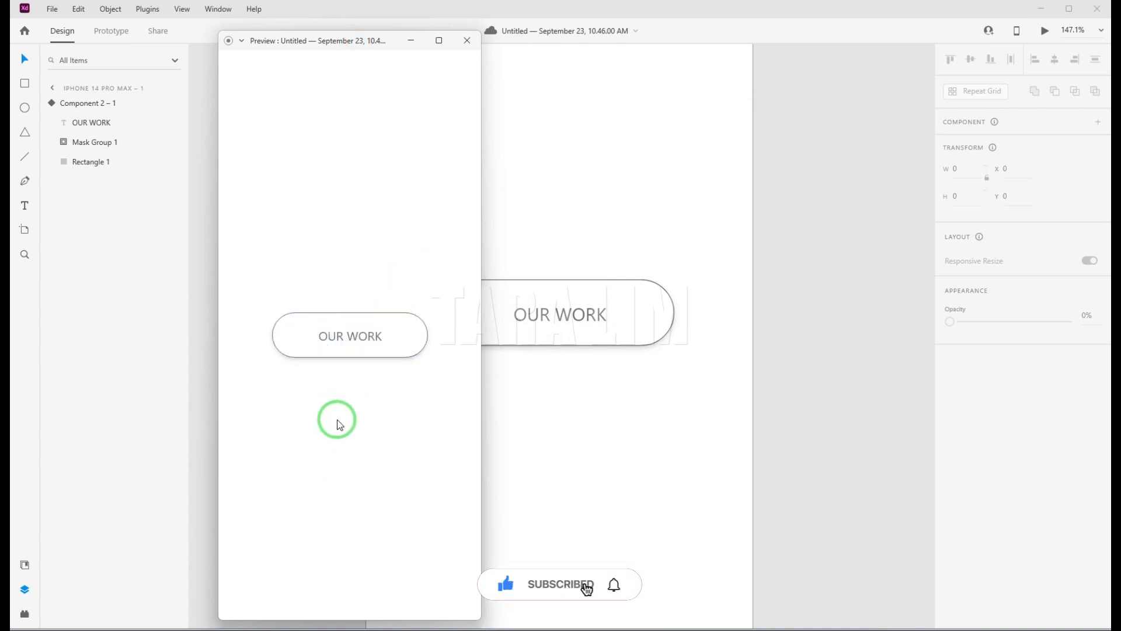
left_click(467, 42)
left_click_drag(417, 224, 700, 421)
key("Delete")
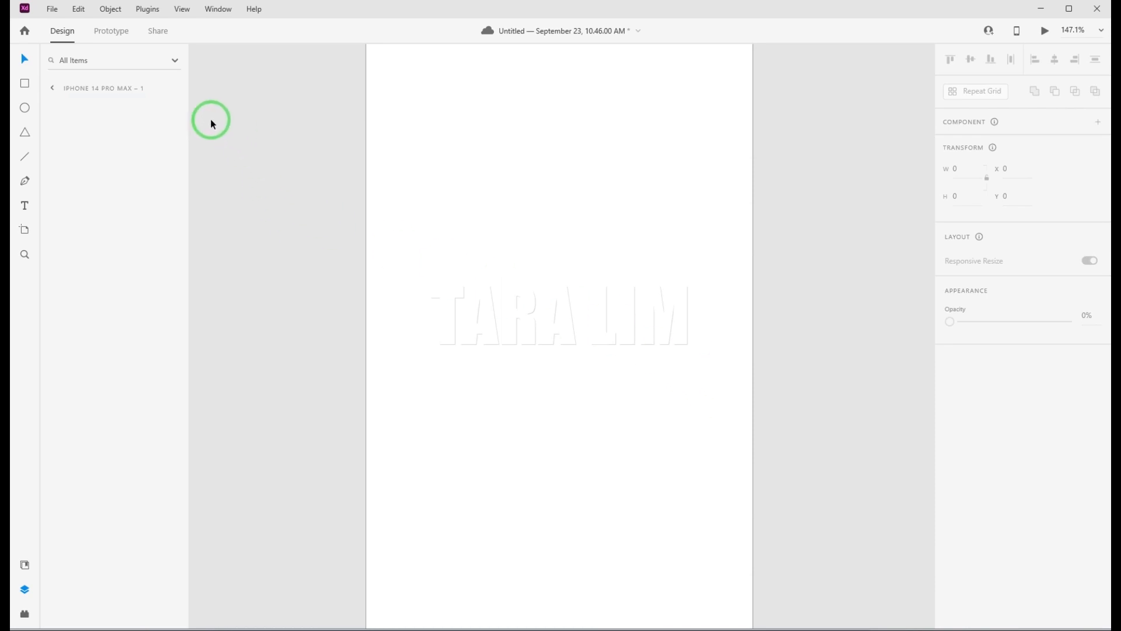
Draw a rectangle about 241 by 58 mid-artboard and round its corners to a radius of 29 for a pill shape.
left_click(26, 85)
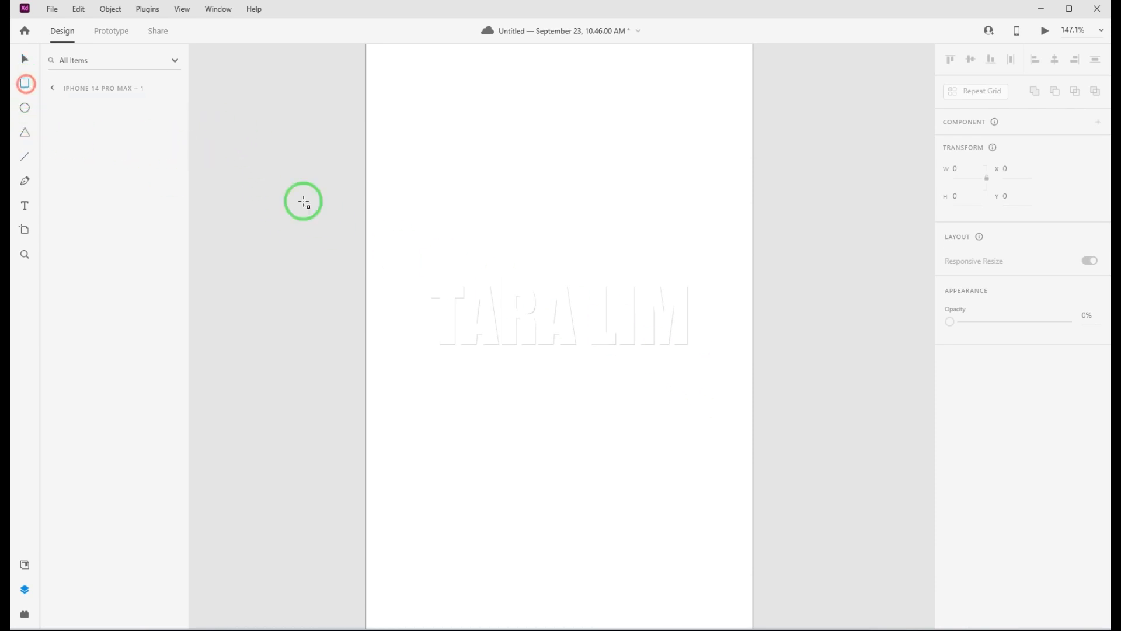
mouse_move(452, 294)
left_mouse_down()
mouse_move(462, 328)
mouse_move(668, 345)
left_mouse_up()
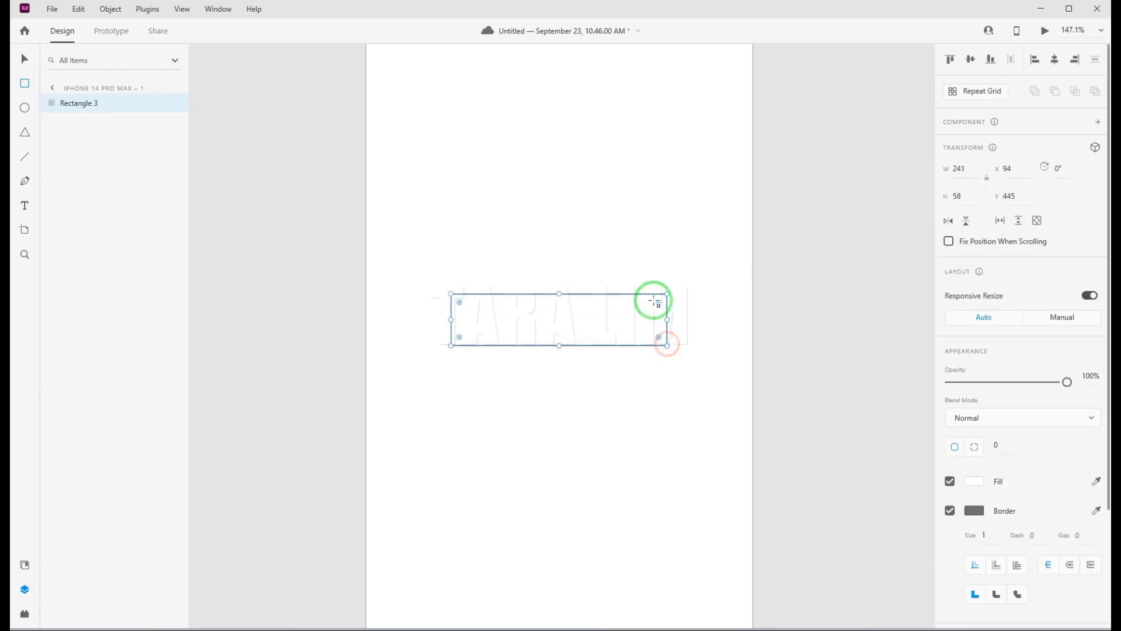
left_click_drag(658, 303, 556, 338)
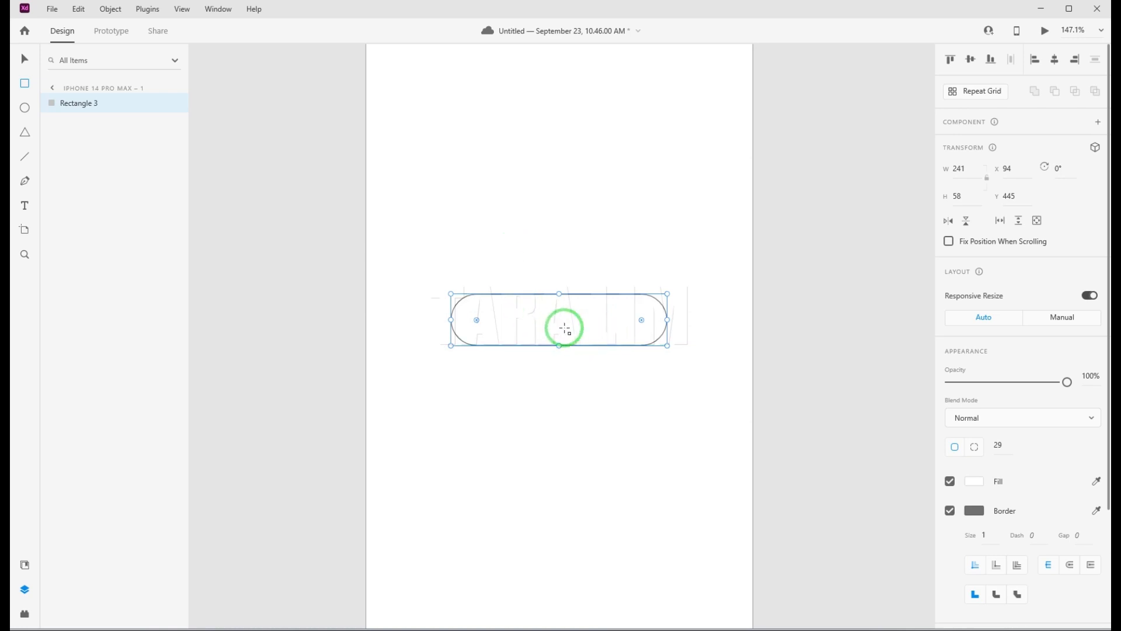
Center the pill-shaped rectangle vertically and horizontally on the artboard.
left_click(971, 65)
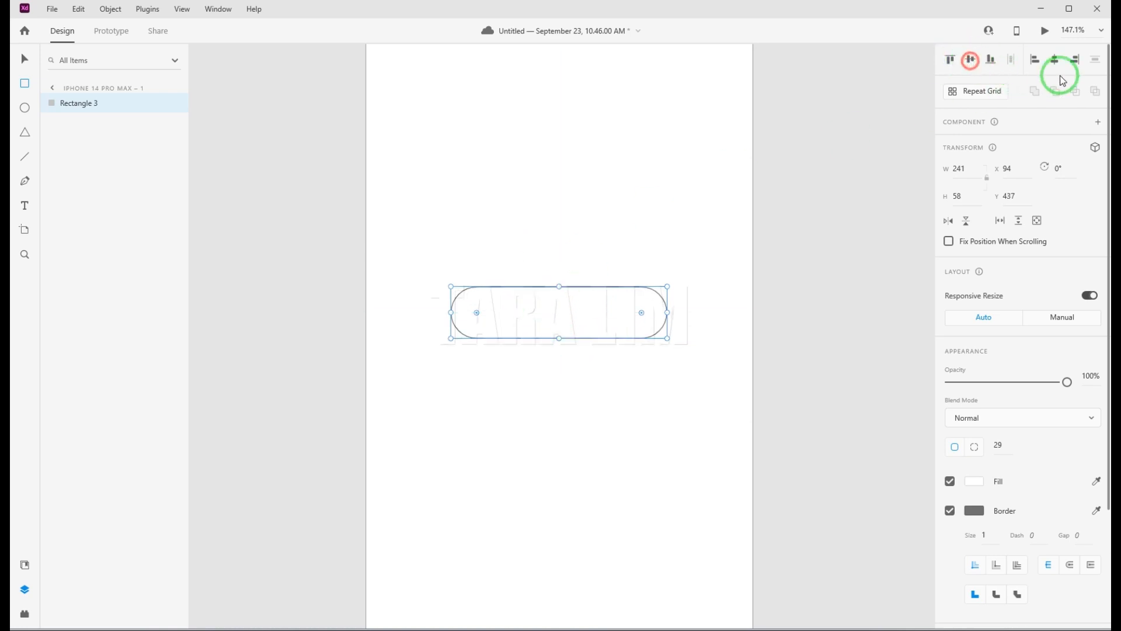
left_click(1055, 60)
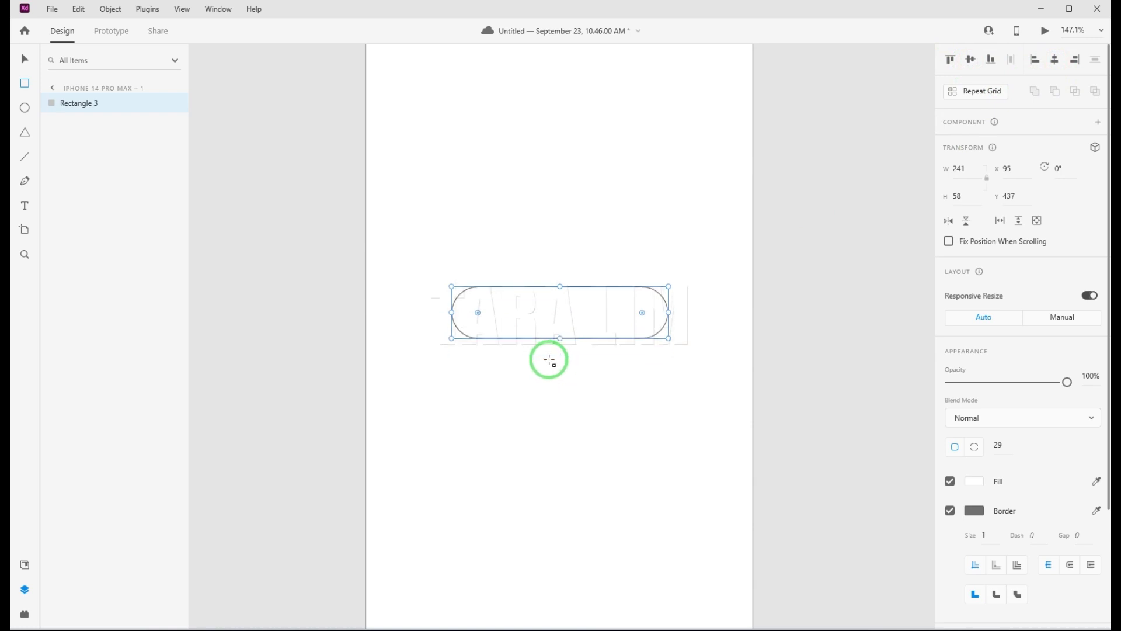
scroll(549, 360, "up", 1)
scroll(549, 359, "down", 2)
scroll(549, 360, "up", 2)
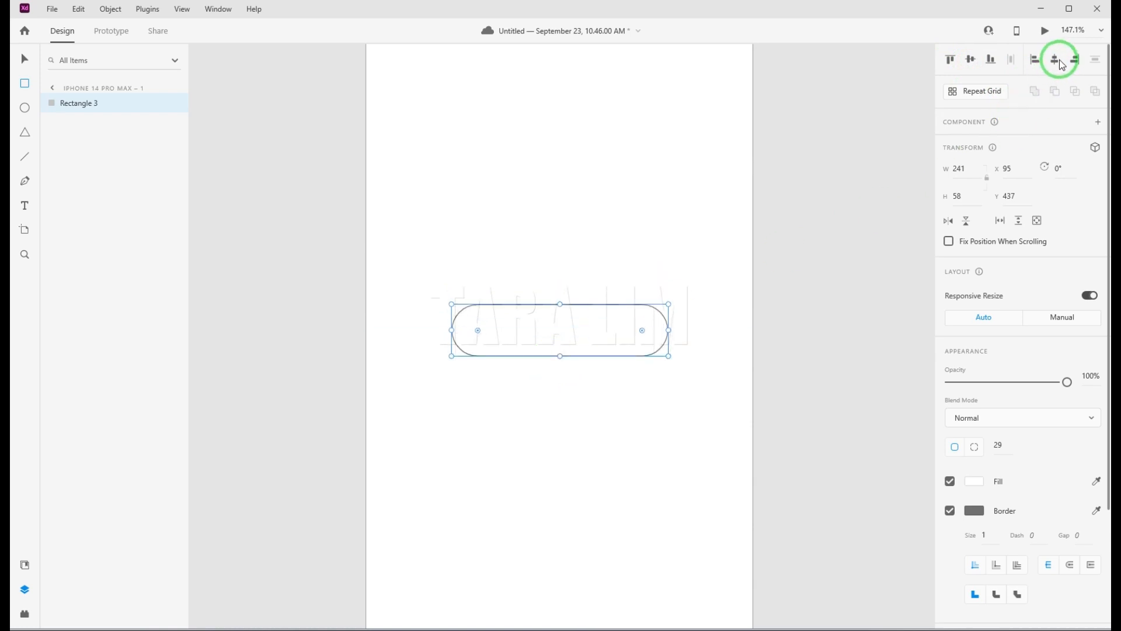
left_click(970, 57)
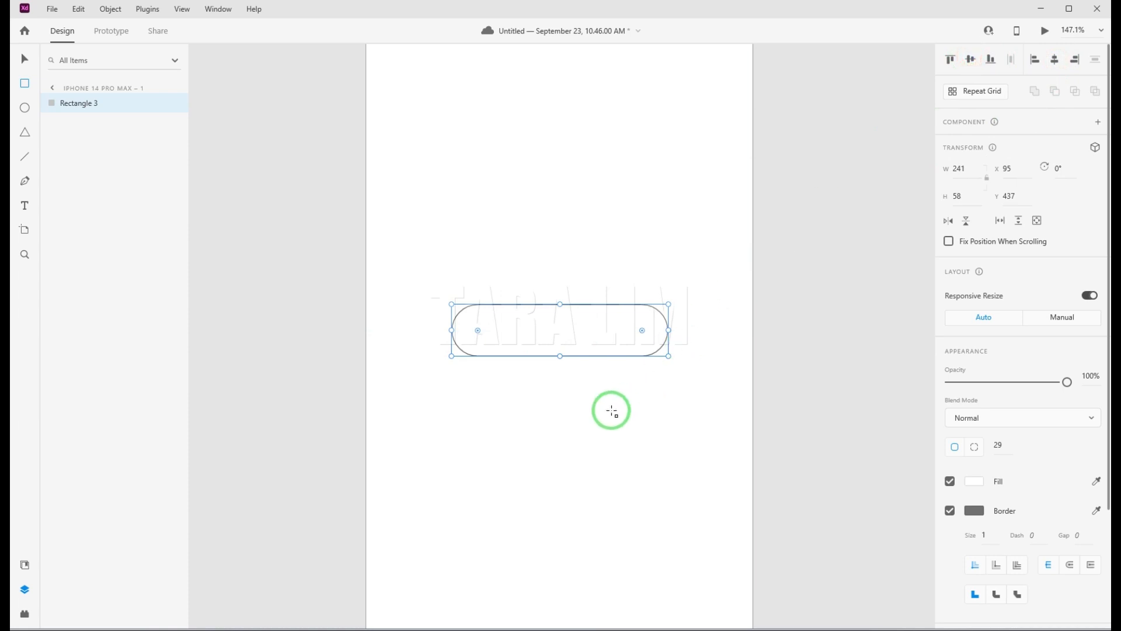
Fill the pill-shaped rectangle with solid red, #FF3131.
scroll(592, 392, "up", 3)
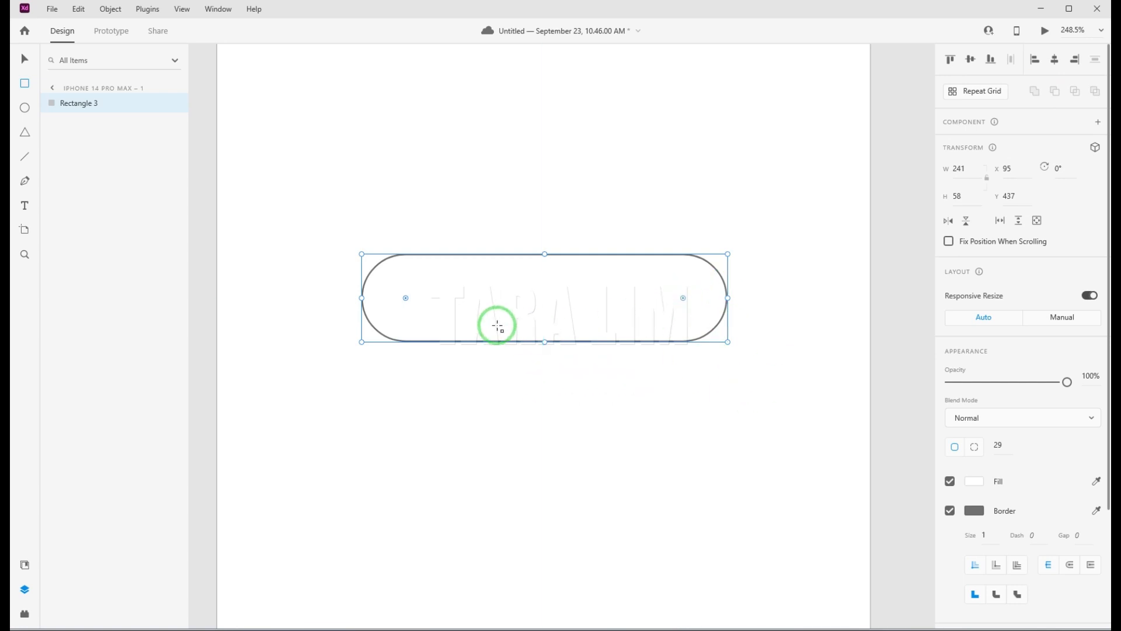
left_click(975, 482)
mouse_move(830, 454)
left_mouse_down()
mouse_move(821, 409)
mouse_move(880, 414)
left_mouse_up()
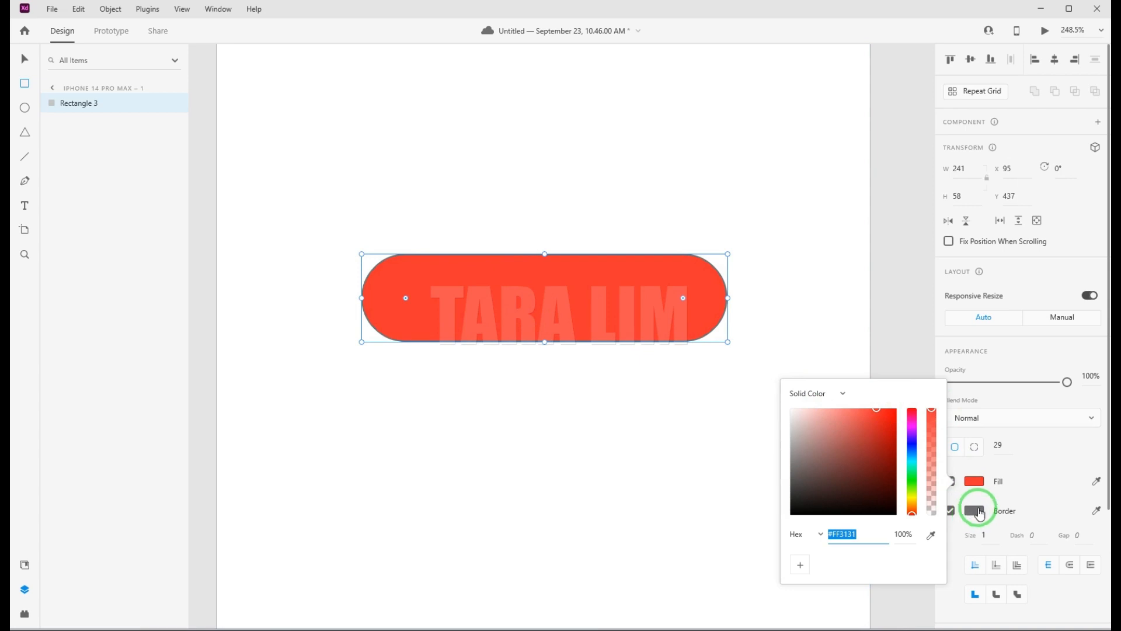
left_click(1023, 497)
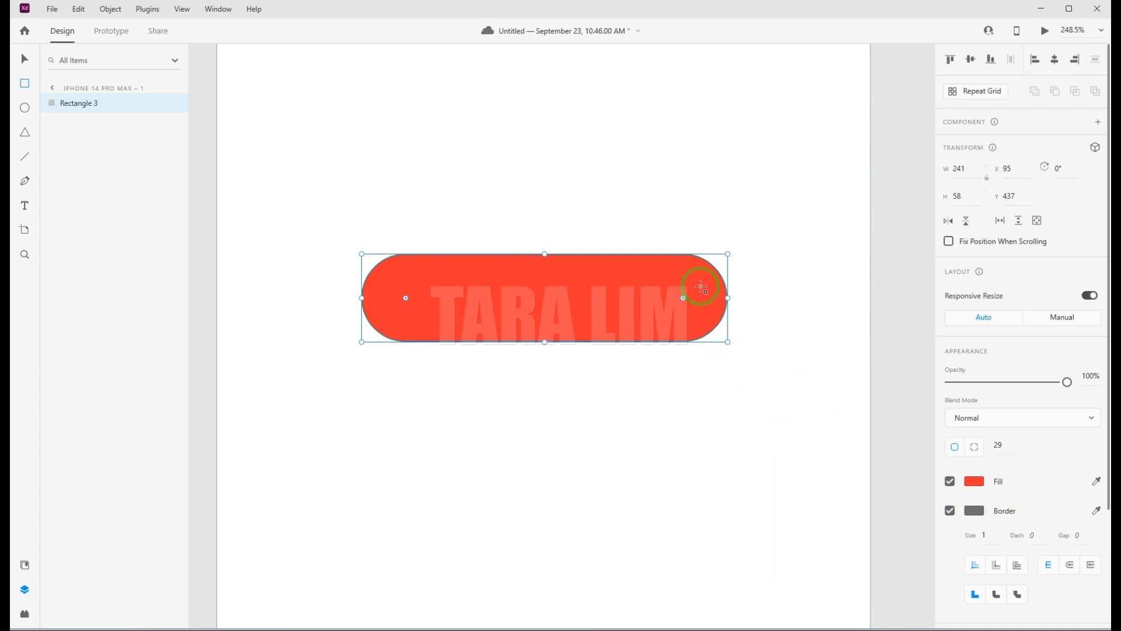
Give the pill-shaped rectangle a black #000000 border with a size of 2.
left_click(976, 515)
left_click_drag(846, 475, 783, 542)
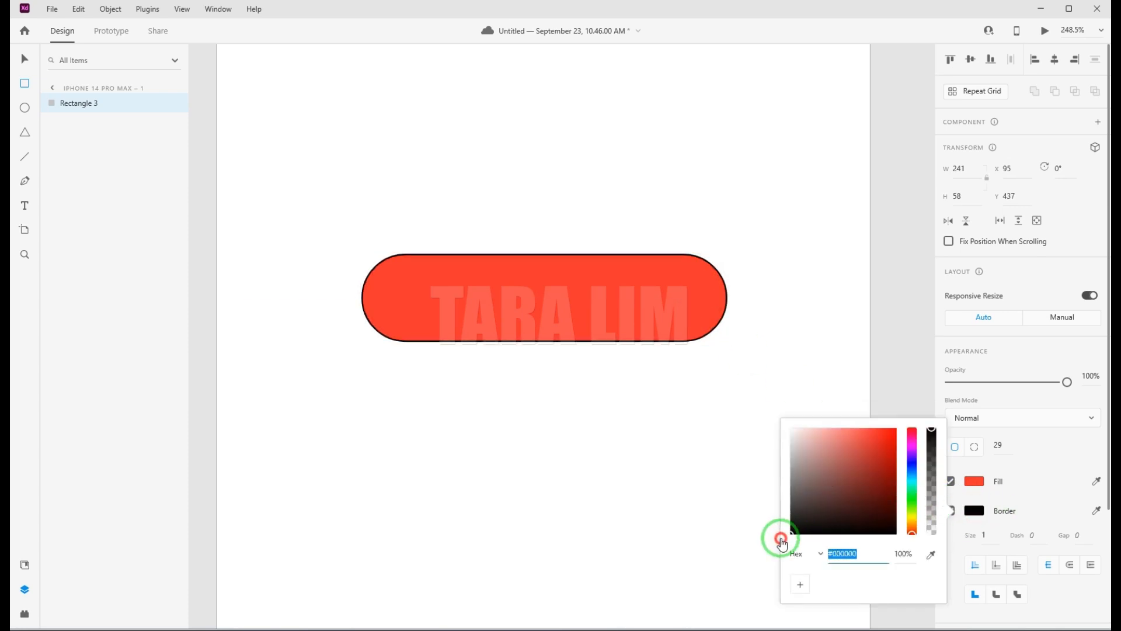
left_click(1047, 502)
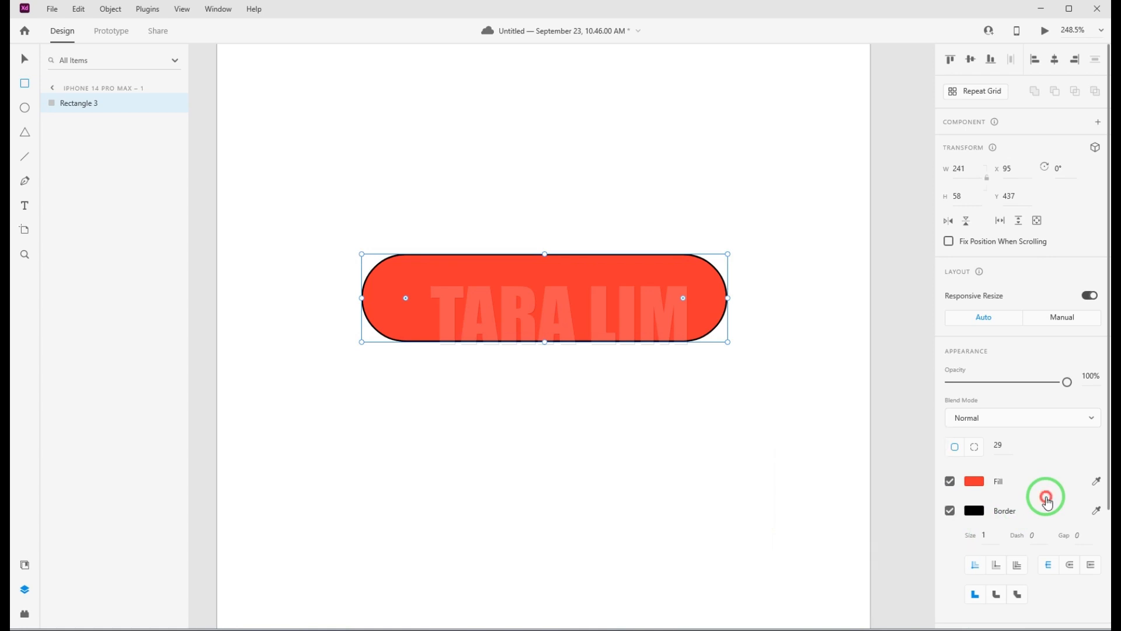
left_click(984, 537)
left_click_drag(985, 535, 978, 536)
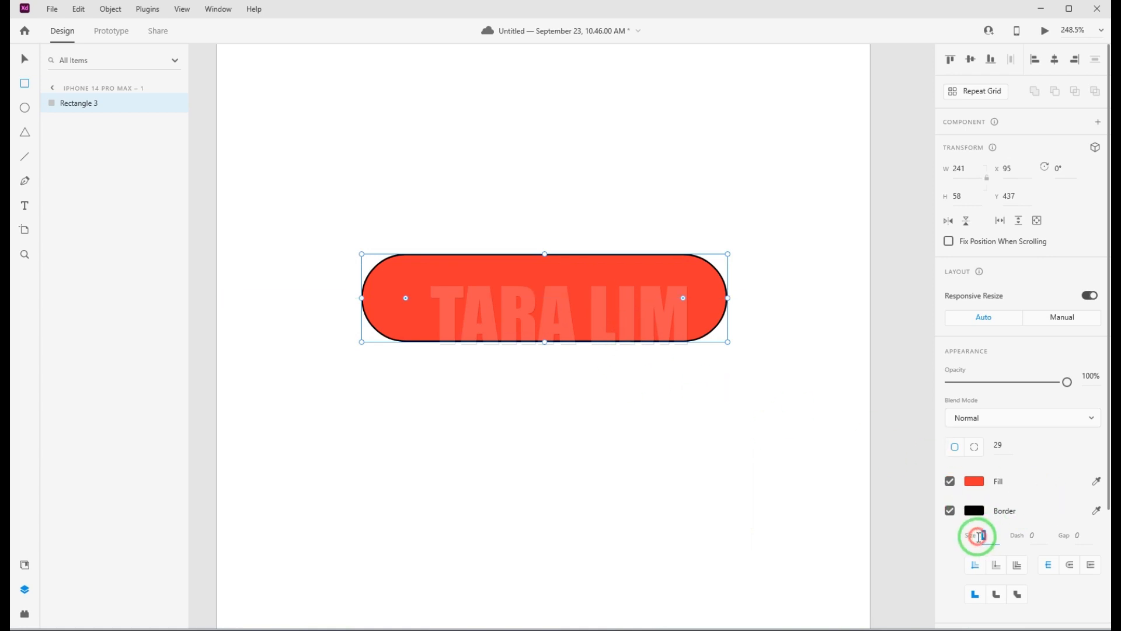
type("2")
key("Return")
left_click(520, 344)
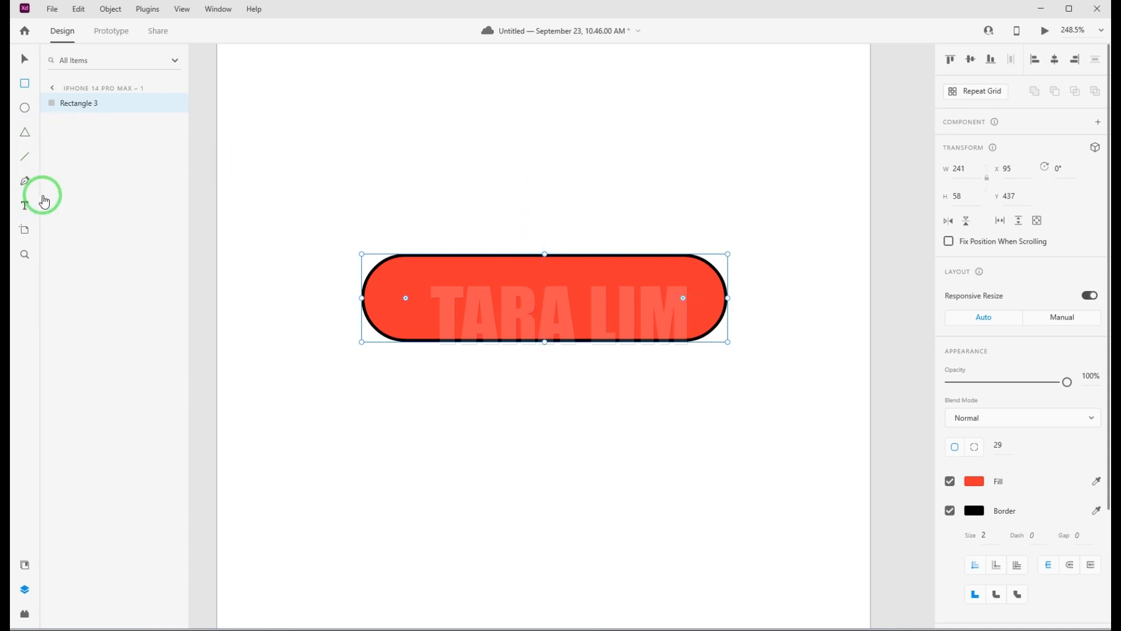
Add the text label "OUR WORK" on the red pill shape.
left_click(24, 206)
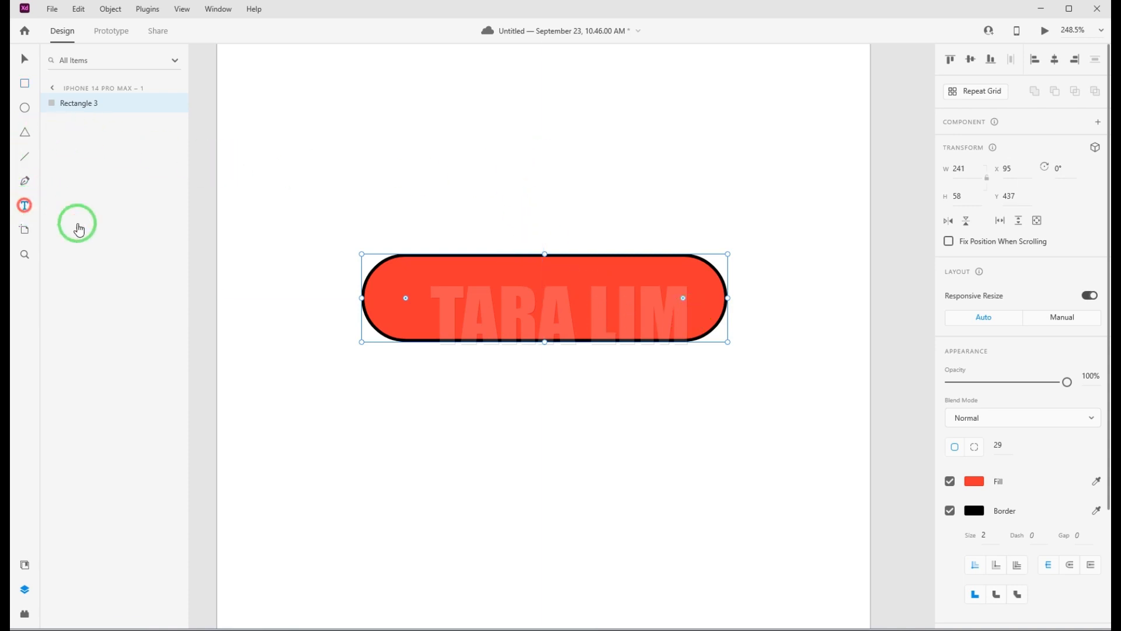
left_click(544, 297)
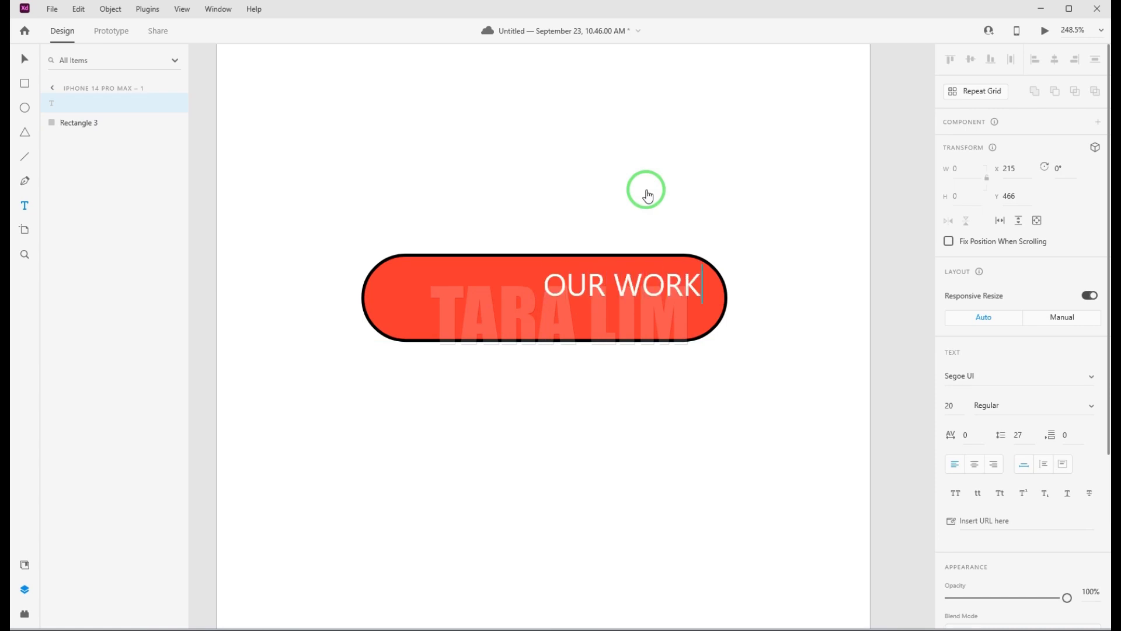
left_click(25, 59)
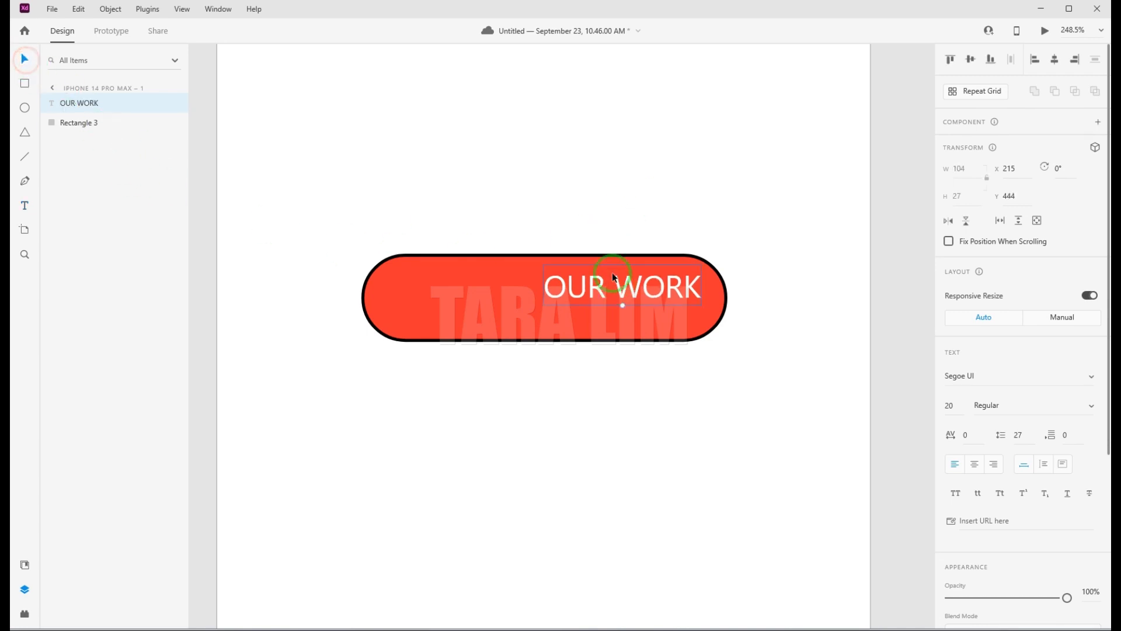
Center the OUR WORK text vertically and horizontally on the red pill shape.
left_click_drag(562, 218, 729, 413)
left_click(969, 61)
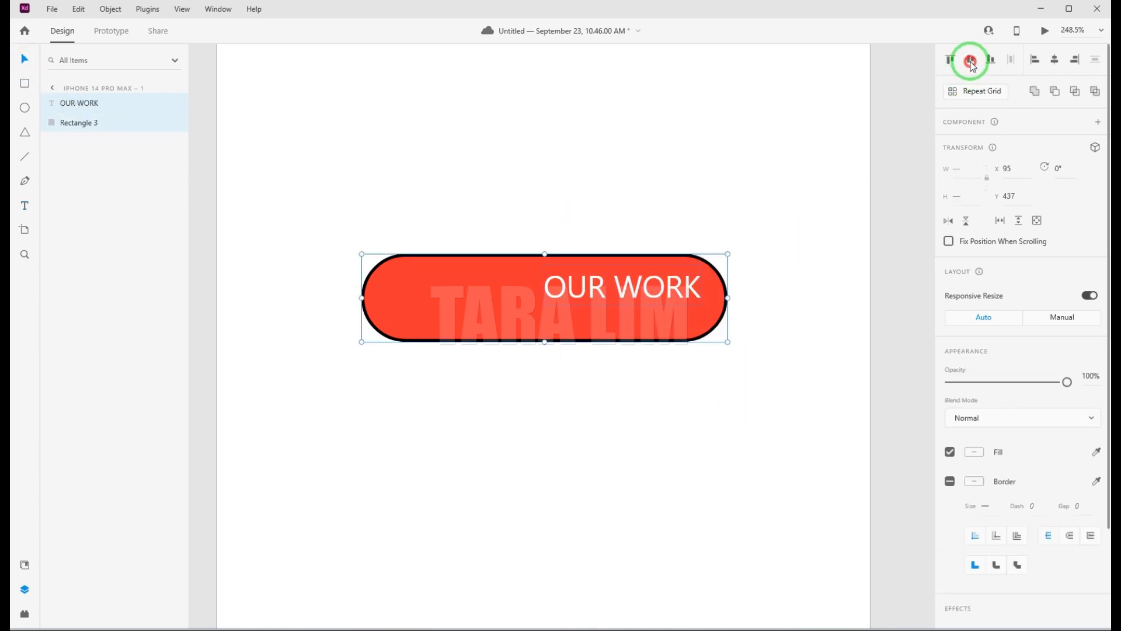
left_click(1054, 59)
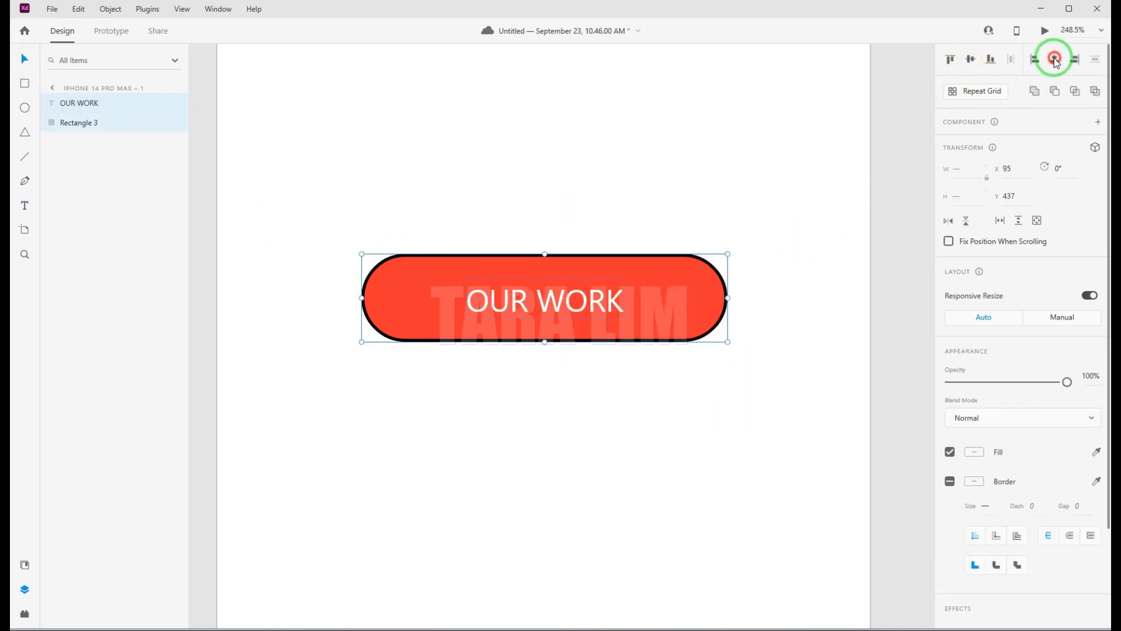
left_click(619, 432)
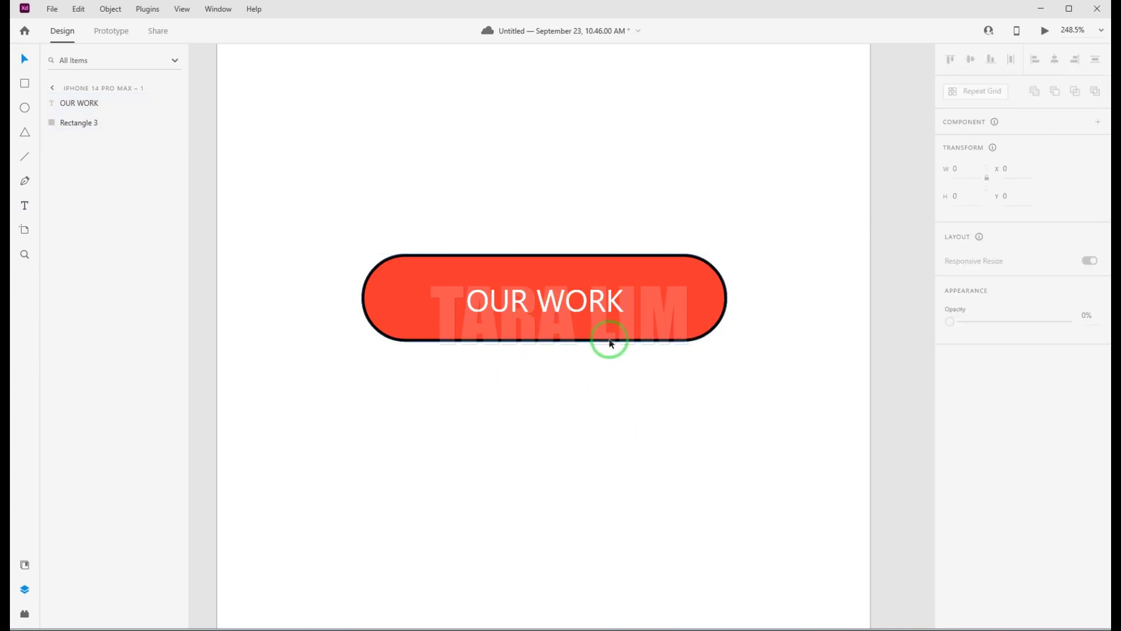
Nudge the OUR WORK text up to Y 452 and check its fill color.
left_click(600, 299)
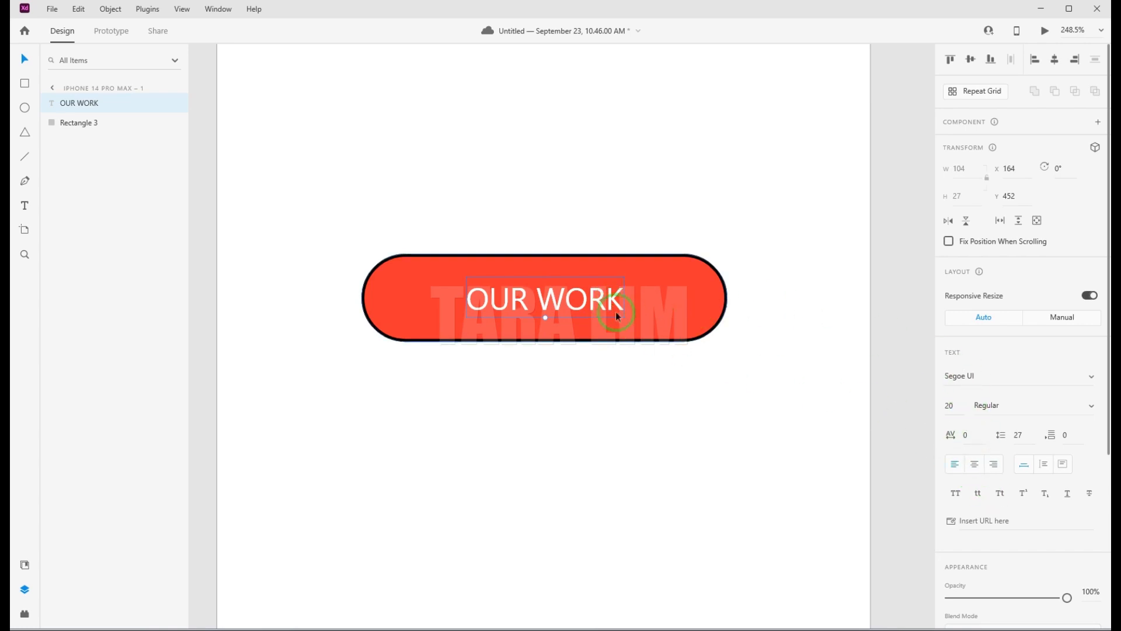
scroll(1025, 419, "down", 4)
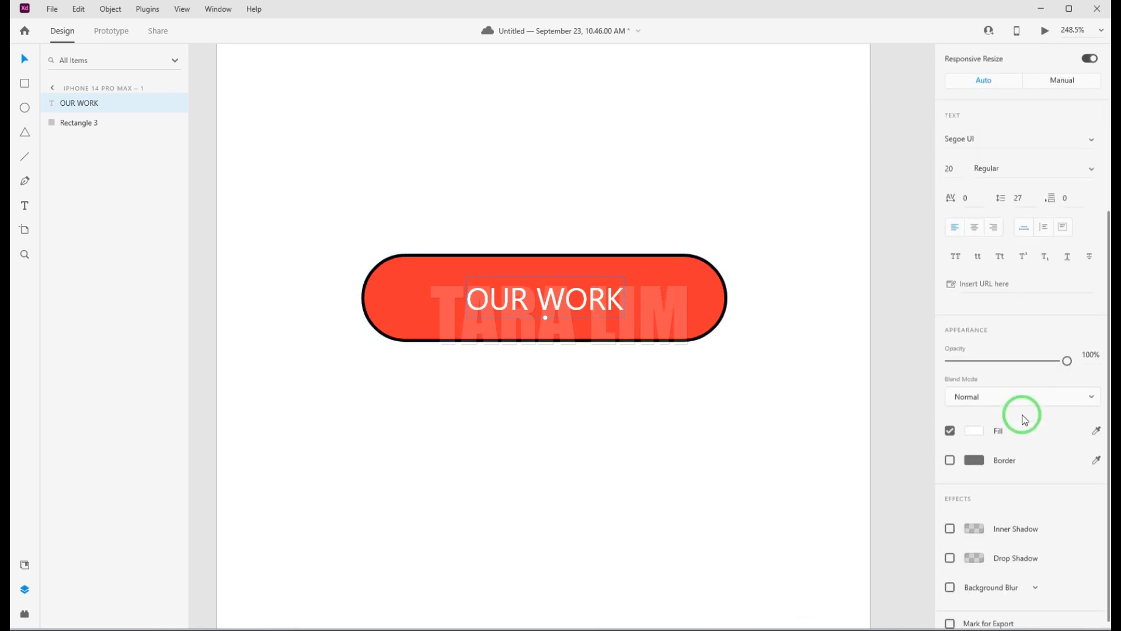
left_click(974, 420)
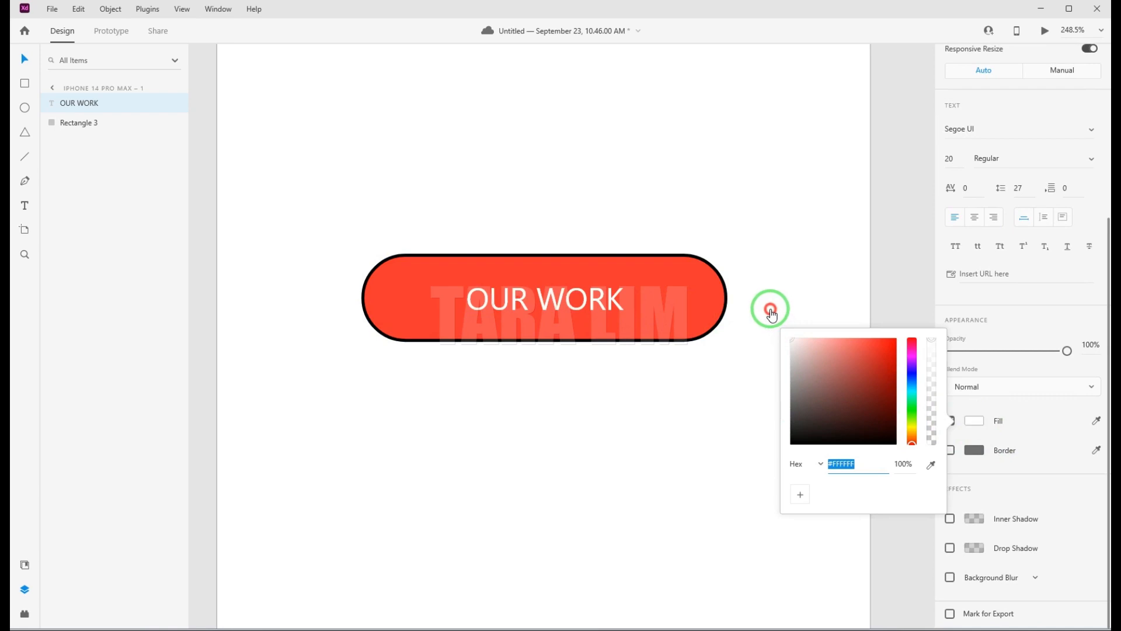
left_click(895, 273)
Narrow the red pill shape evenly from both sides so it fits more closely around the OUR WORK text.
left_click(701, 297)
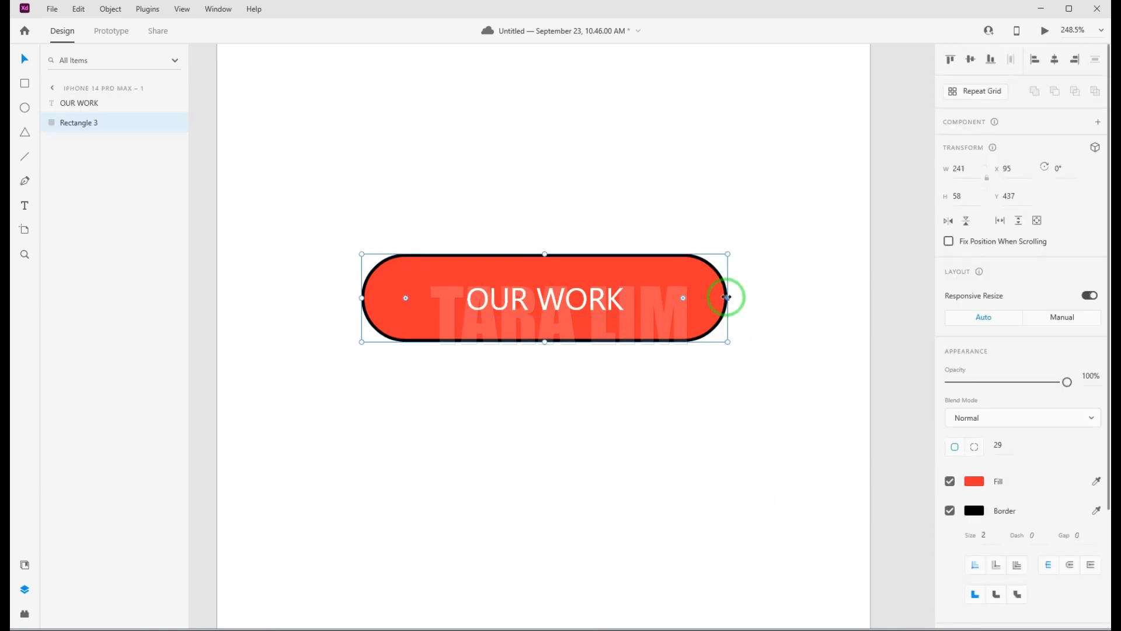
left_click_drag(727, 297, 684, 300)
left_click(734, 345)
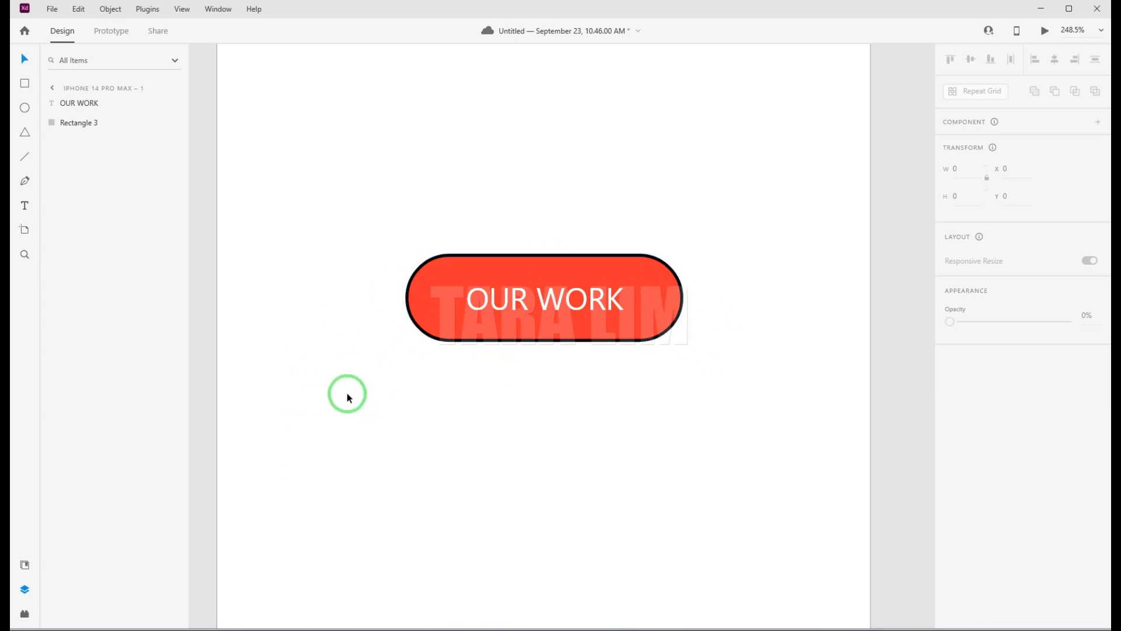
Draw a closed Pen path with a wavy top edge across the button and straight sides and base extending below it.
left_click(25, 183)
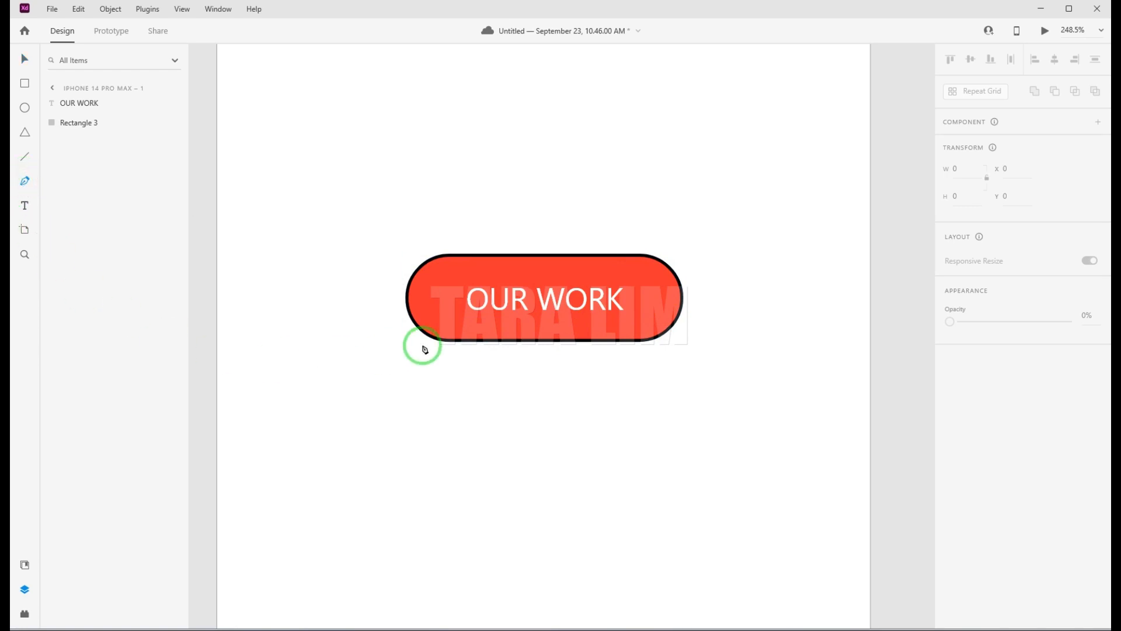
left_click(366, 342)
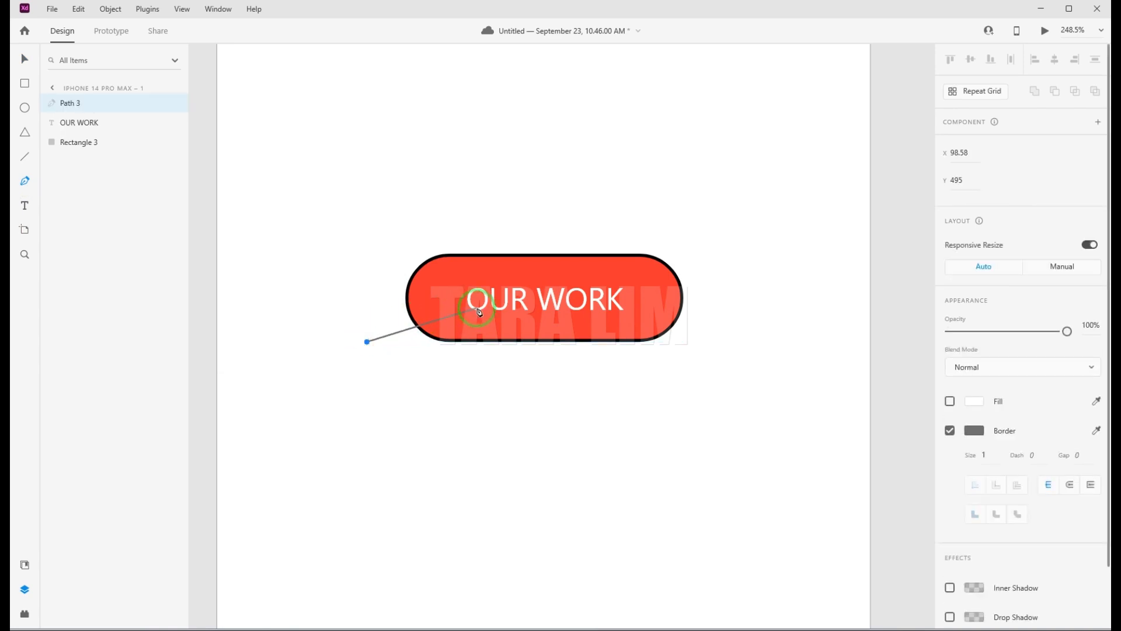
left_click_drag(480, 303, 549, 326)
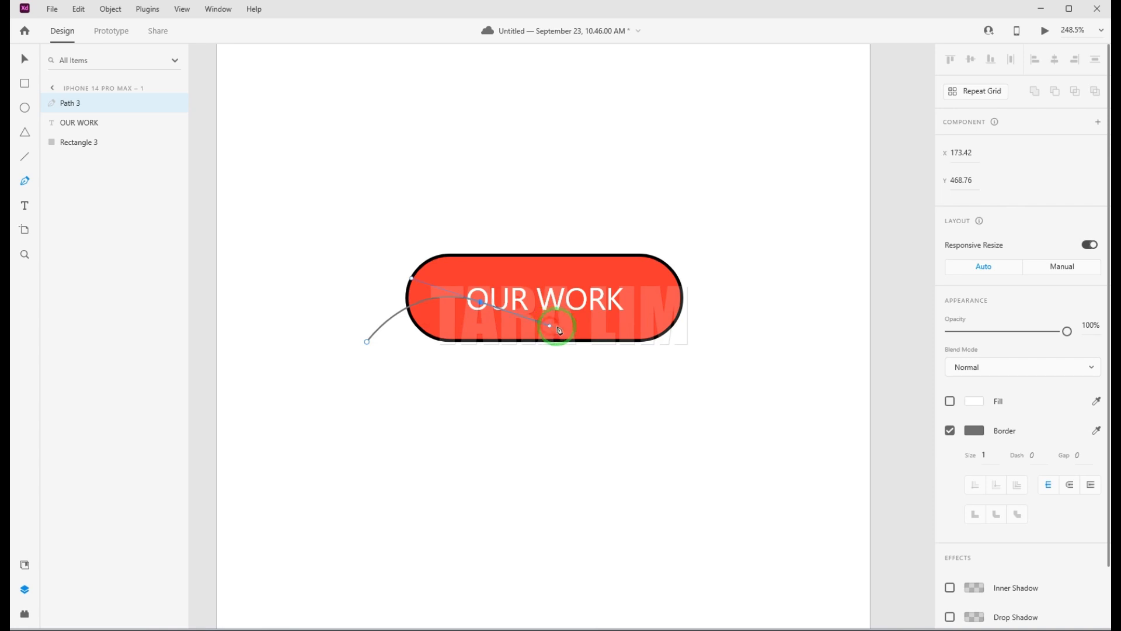
left_click_drag(626, 305, 722, 322)
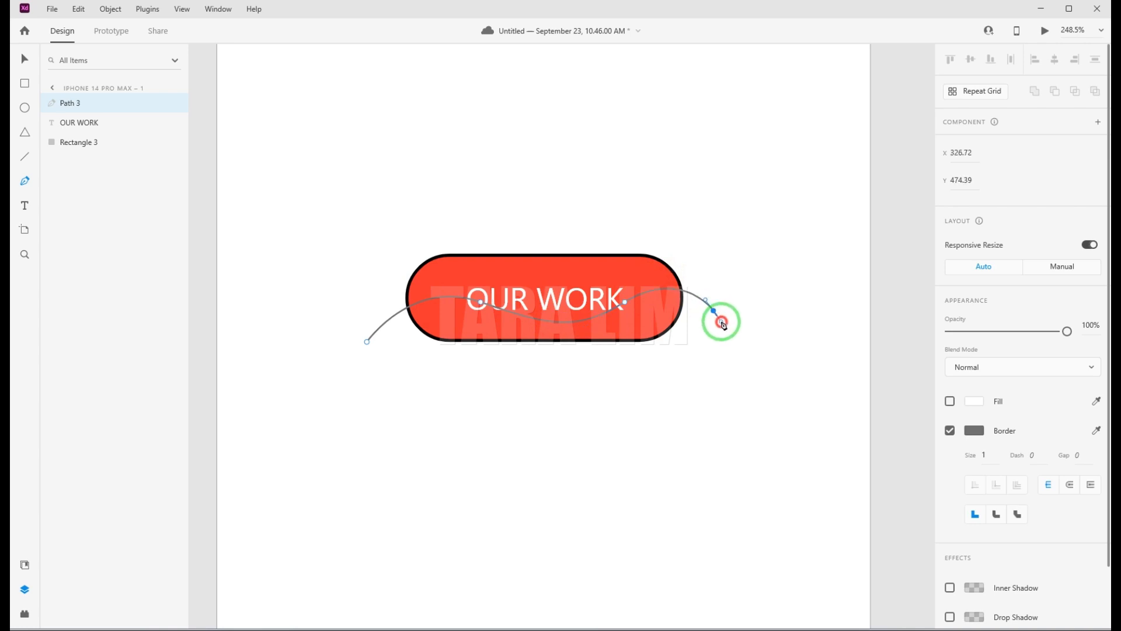
left_click_drag(722, 322, 717, 405)
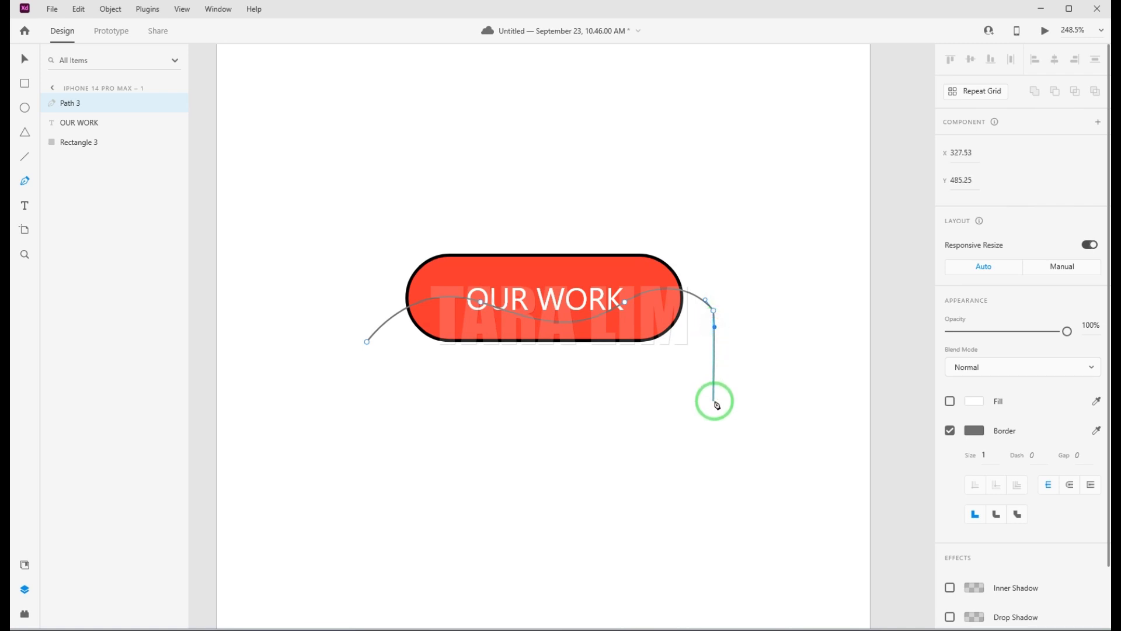
left_click(716, 439)
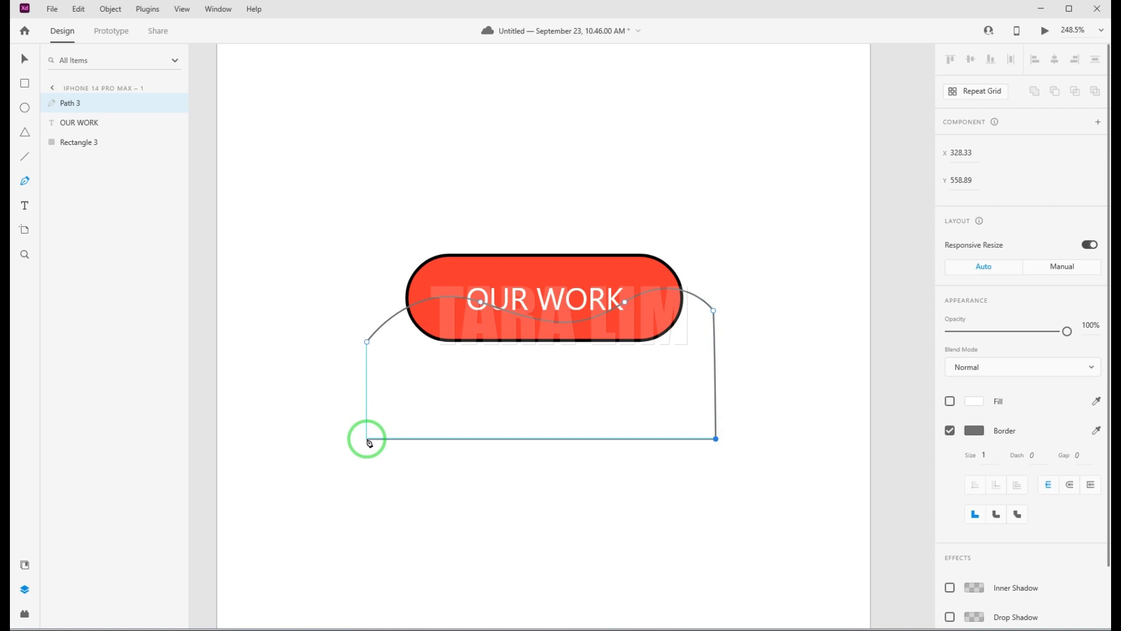
left_click(367, 438)
left_click(366, 342)
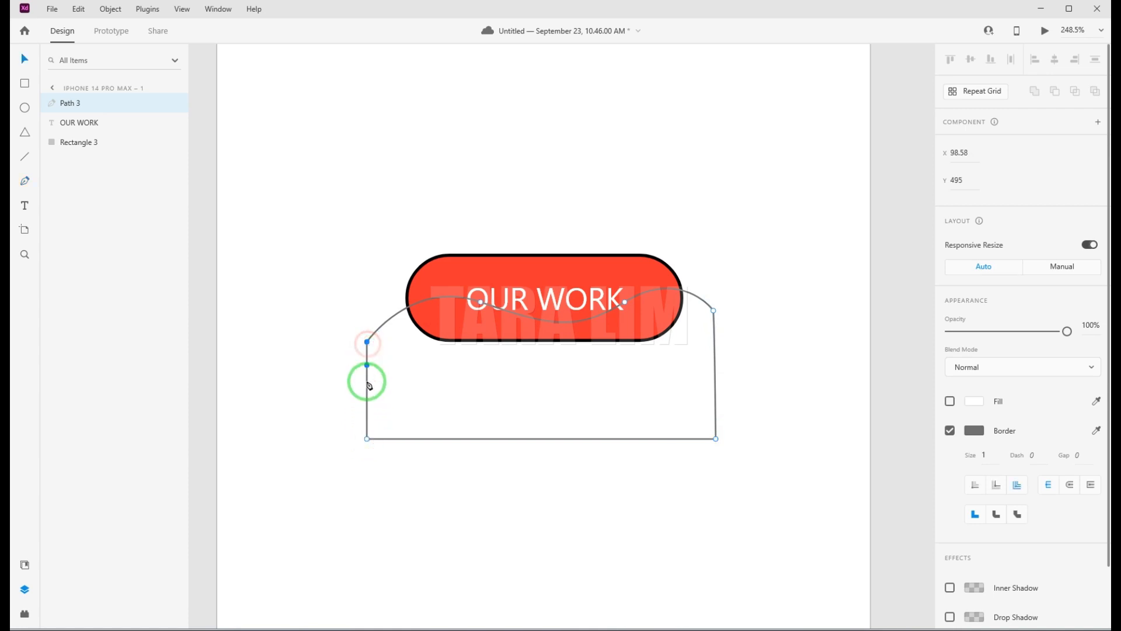
left_click(30, 59)
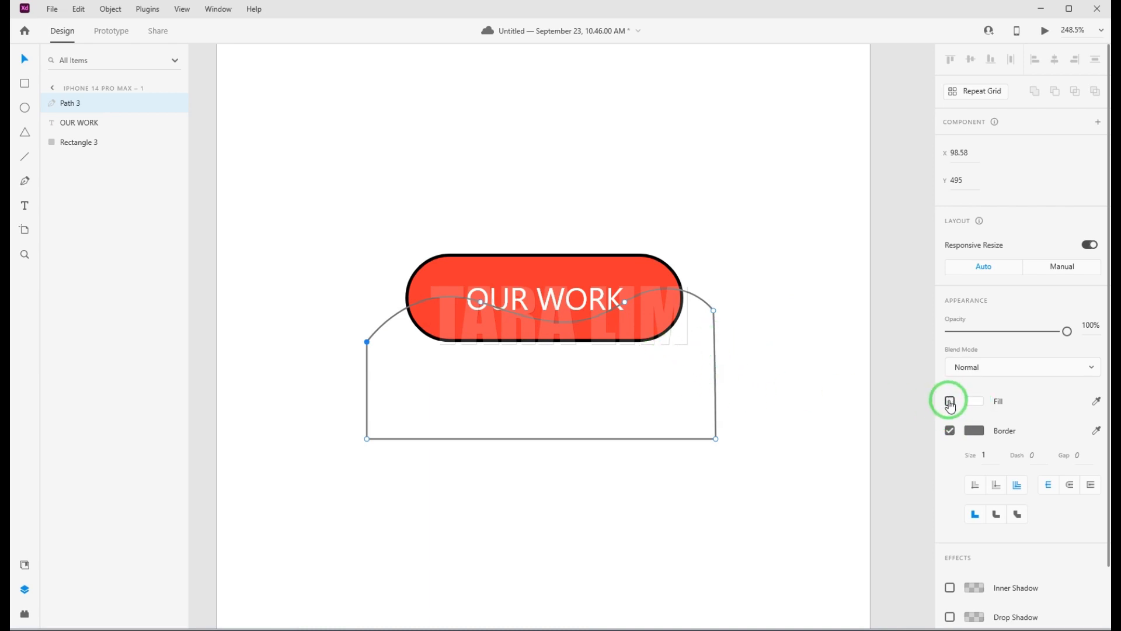
Remove the wavy shape's border and give it a light blue solid fill, #16BBEF.
left_click(949, 431)
left_click(950, 402)
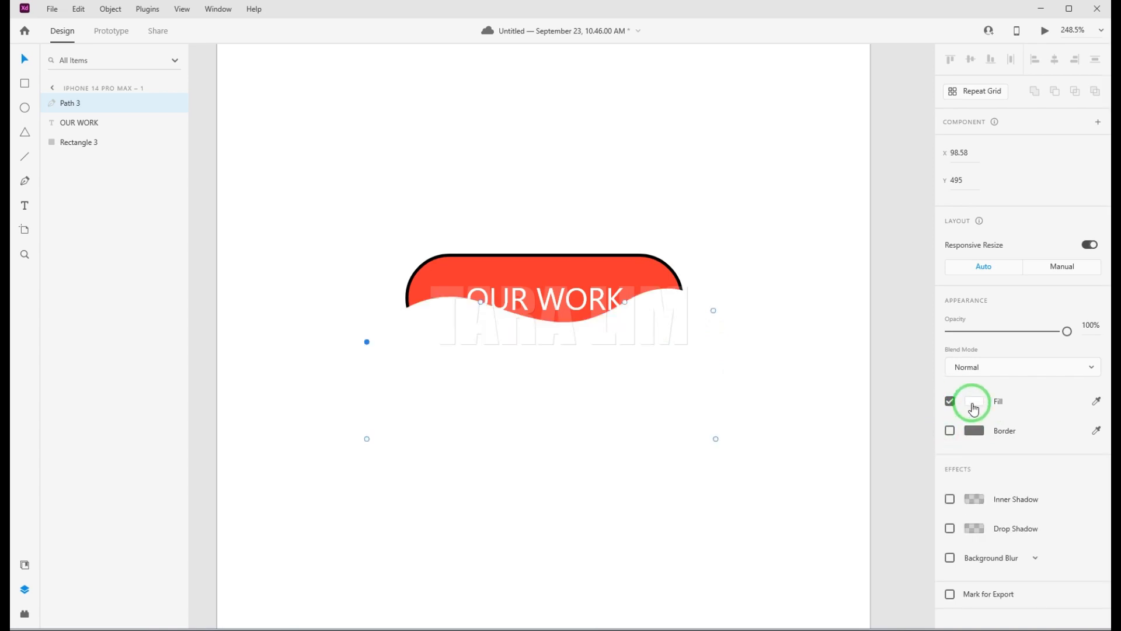
left_click(973, 408)
left_click(913, 379)
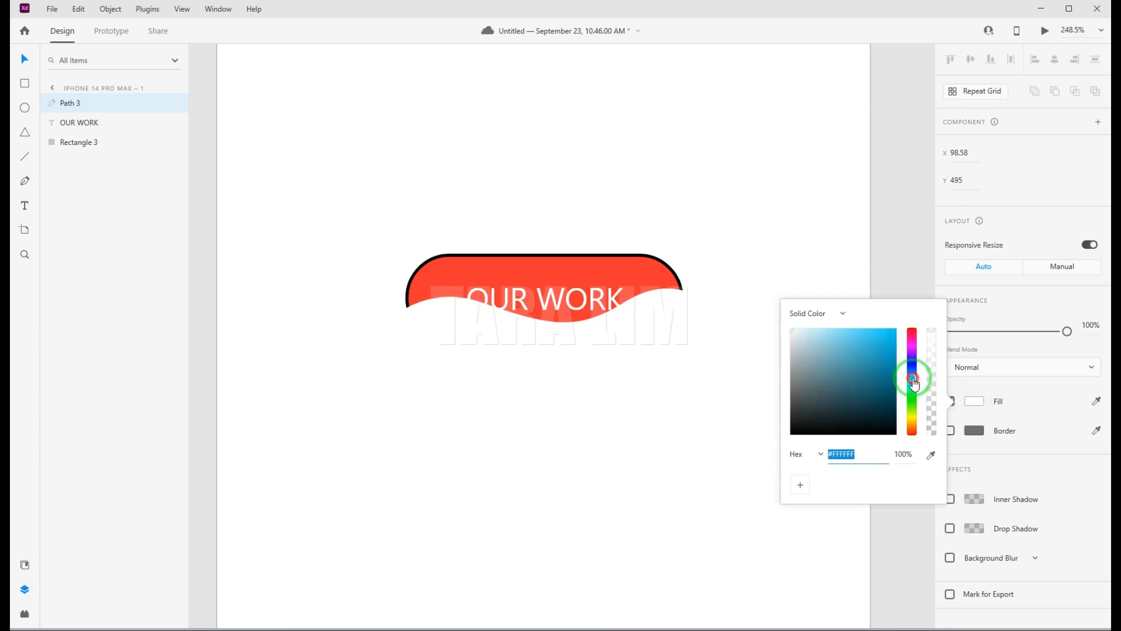
left_click(878, 329)
left_click_drag(879, 329, 888, 334)
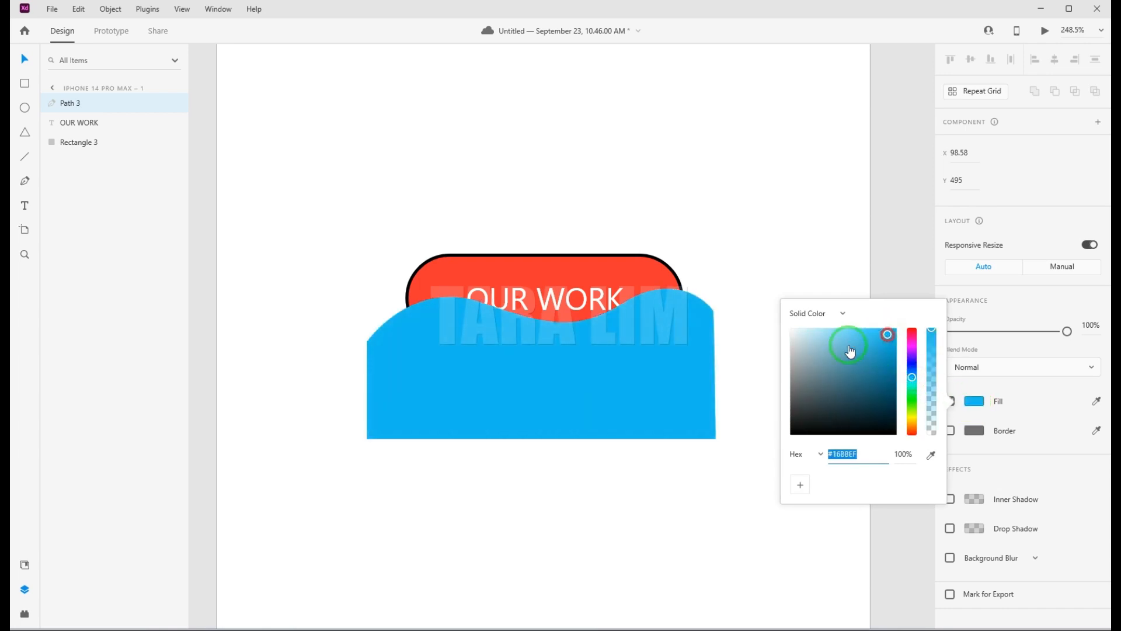
left_click(774, 266)
Duplicate the light blue wave and move the copy straight down to Y 472.84.
left_click(681, 326)
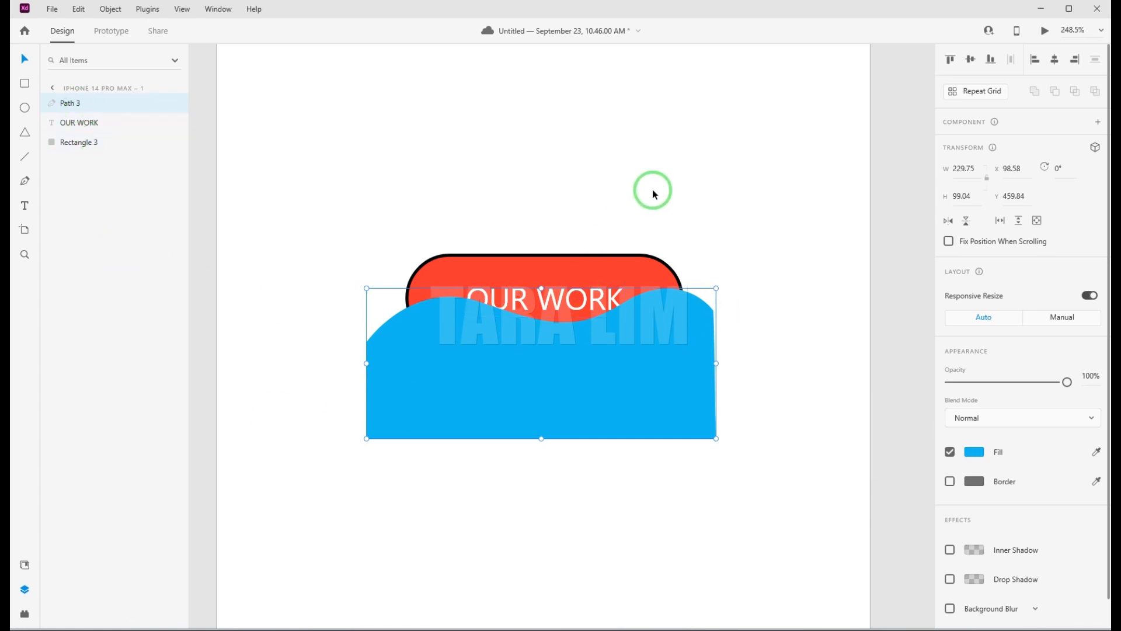
key("ctrl+d")
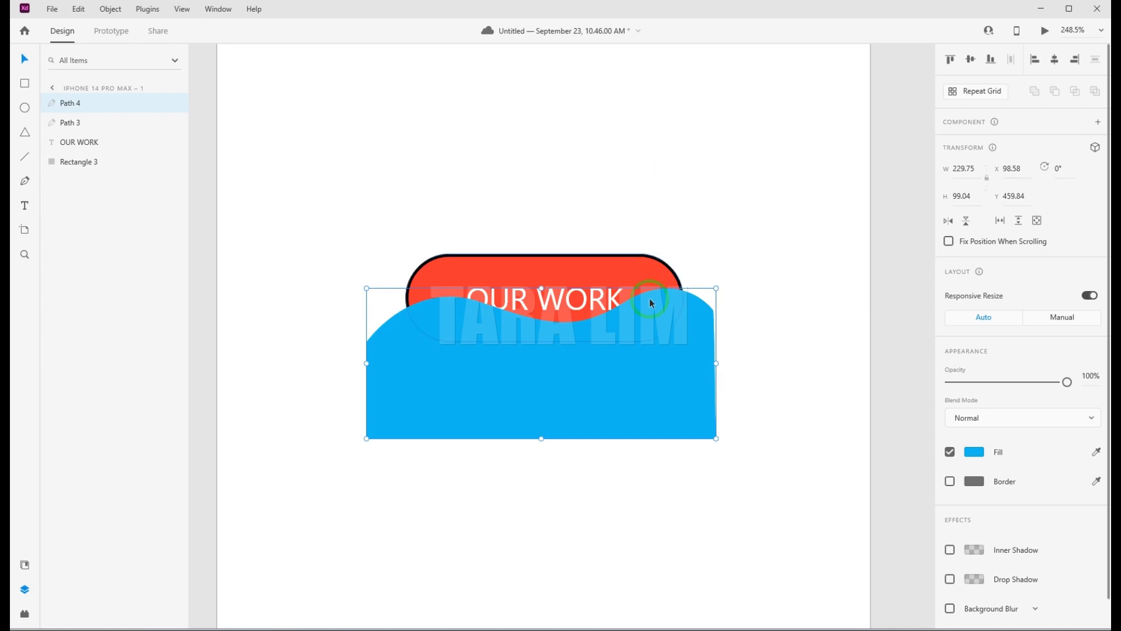
left_click_drag(652, 343, 650, 360)
Change the duplicated wave's fill to a darker blue, #1633EF.
left_click(984, 460)
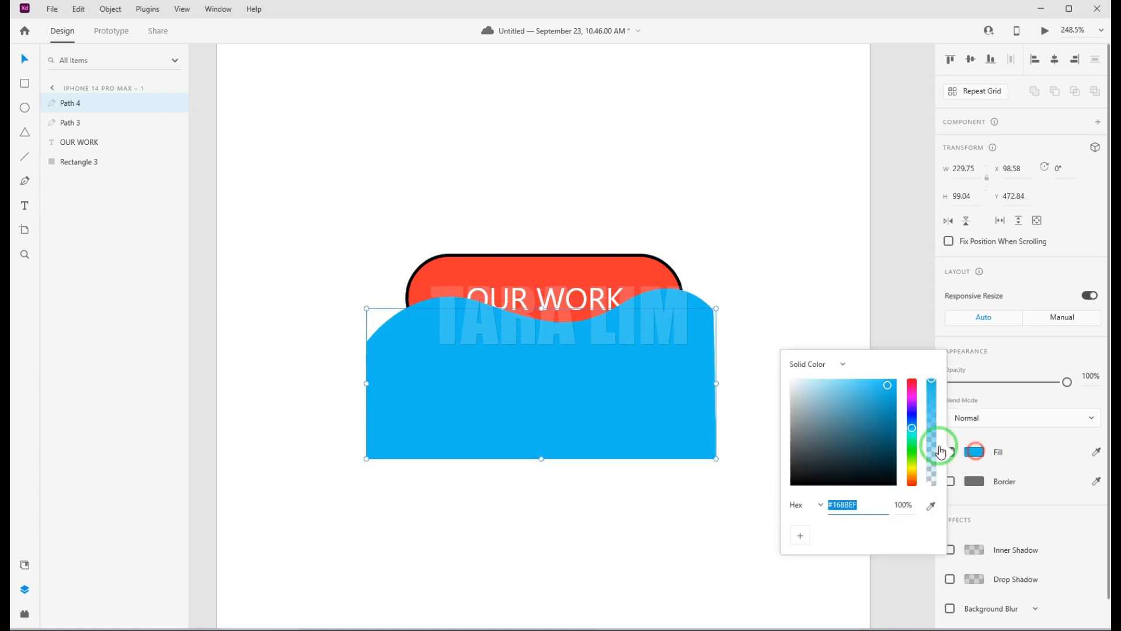
left_click(911, 421)
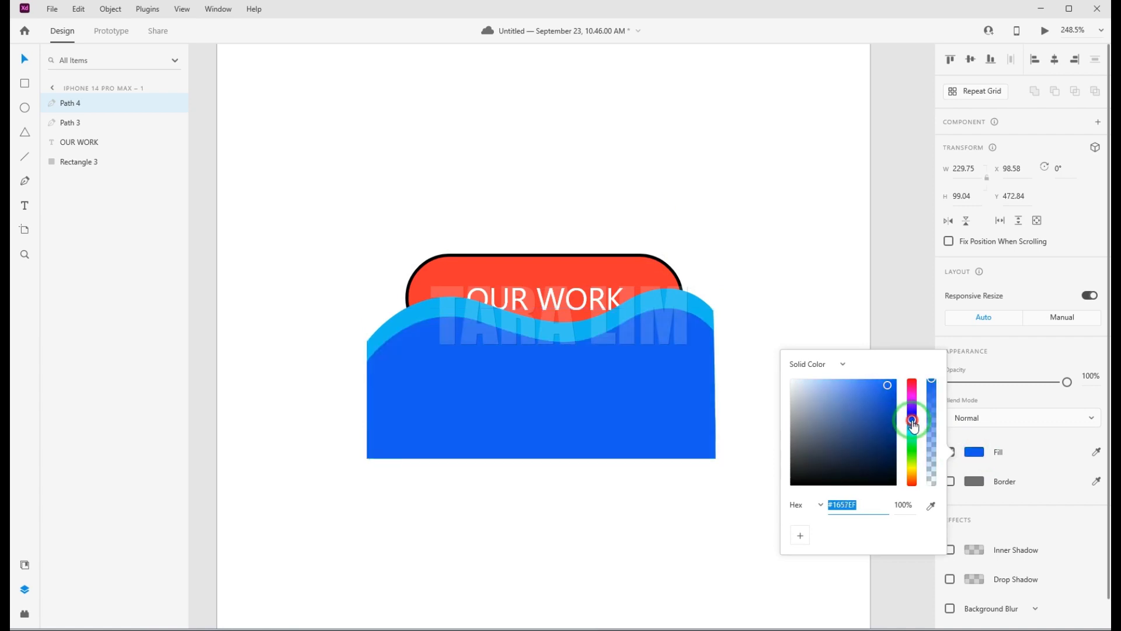
left_click_drag(912, 422, 912, 417)
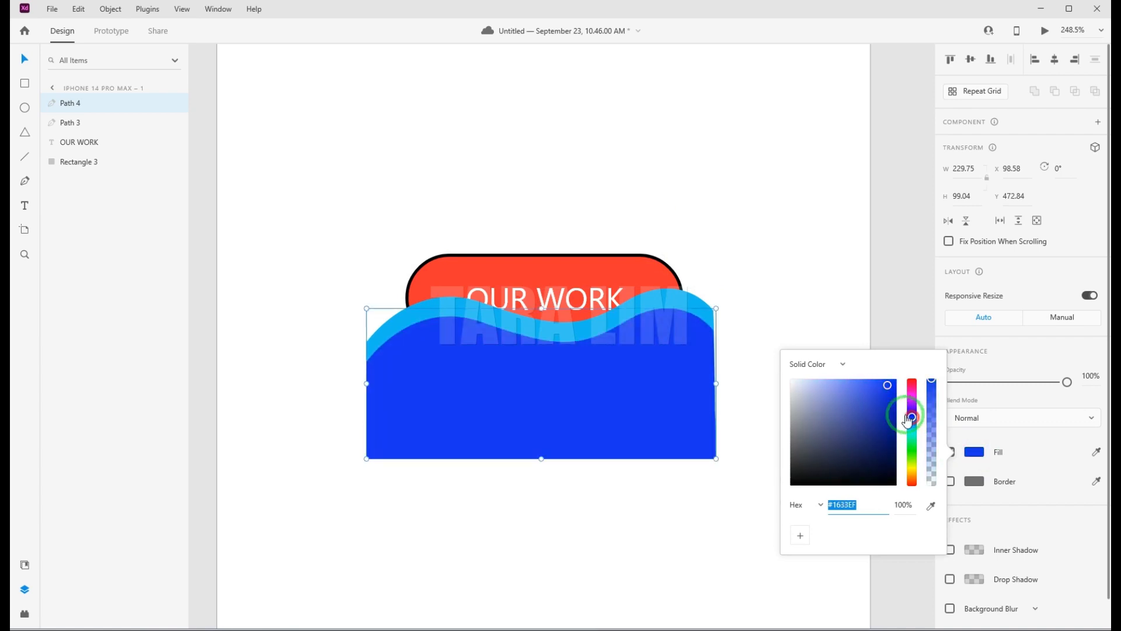
left_click(819, 287)
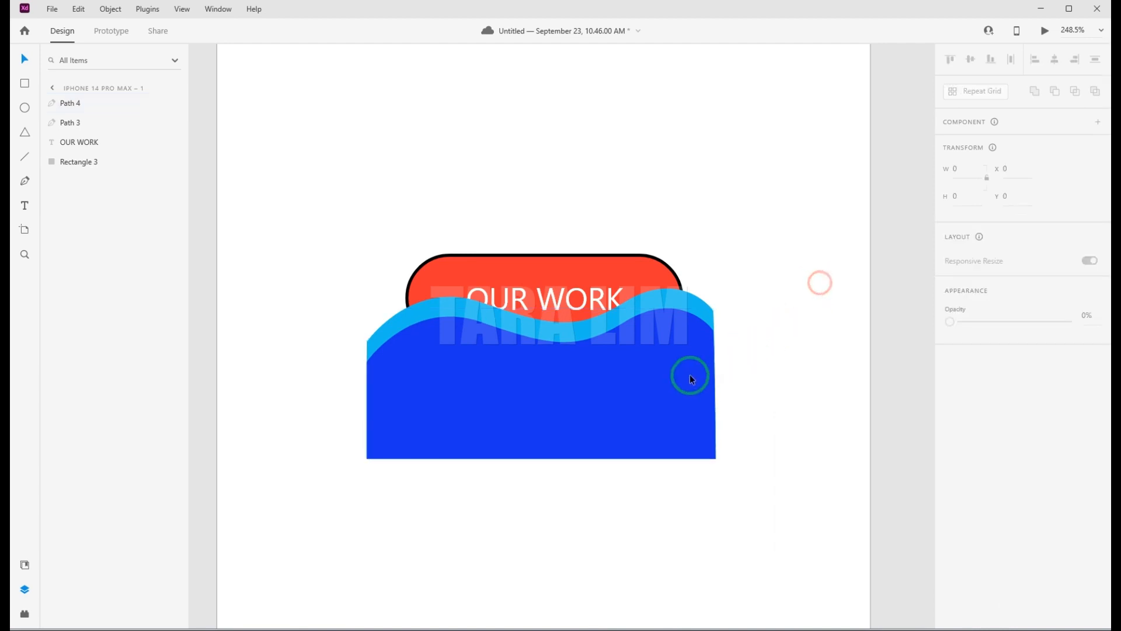
Nudge the dark blue wave down to Y 476.84 so more of the light blue wave shows above it.
left_click(664, 353)
key("Down")
key("Down")
key("Down")
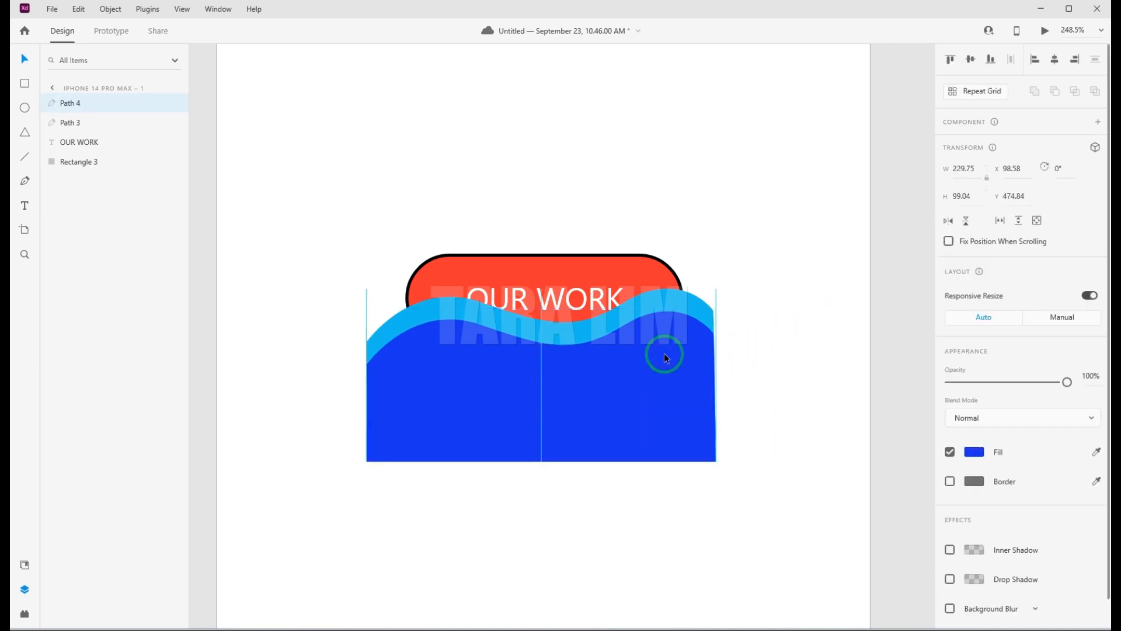
key("Down")
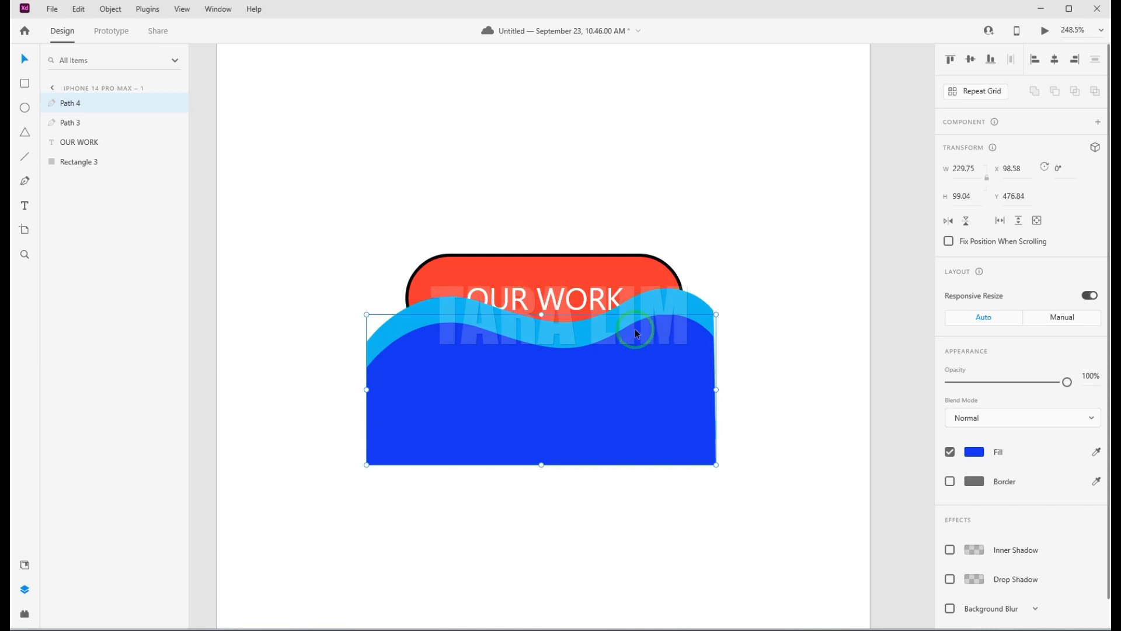
left_click(720, 256)
Duplicate the red pill shape and bring the copy to the front, above both wave paths.
left_click(647, 260)
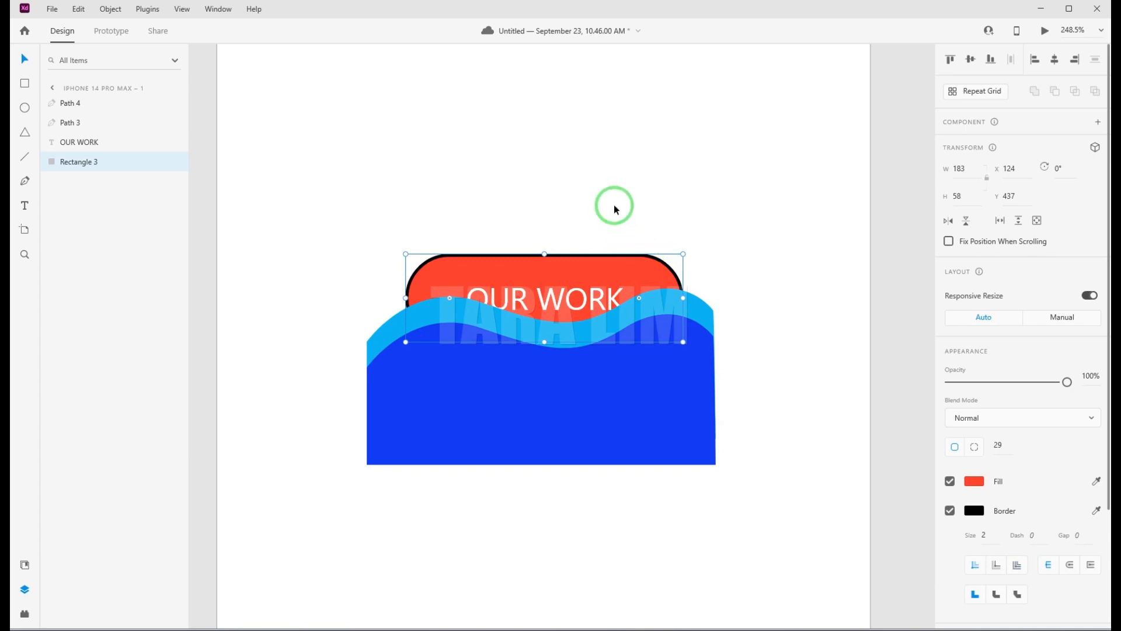
key("ctrl+d")
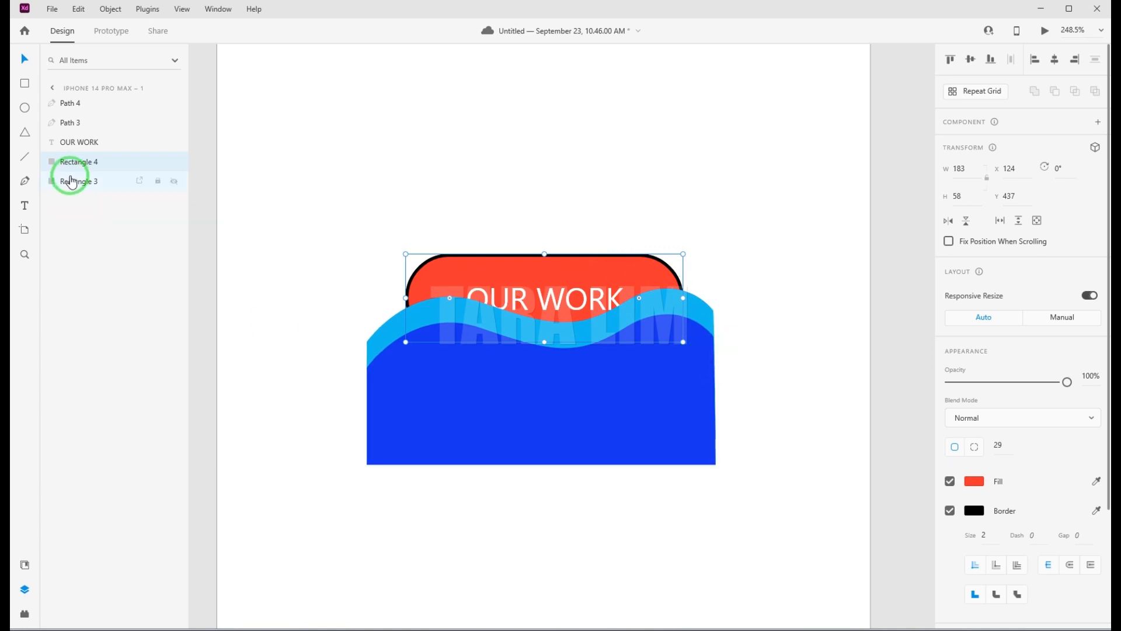
left_click_drag(73, 169, 74, 105)
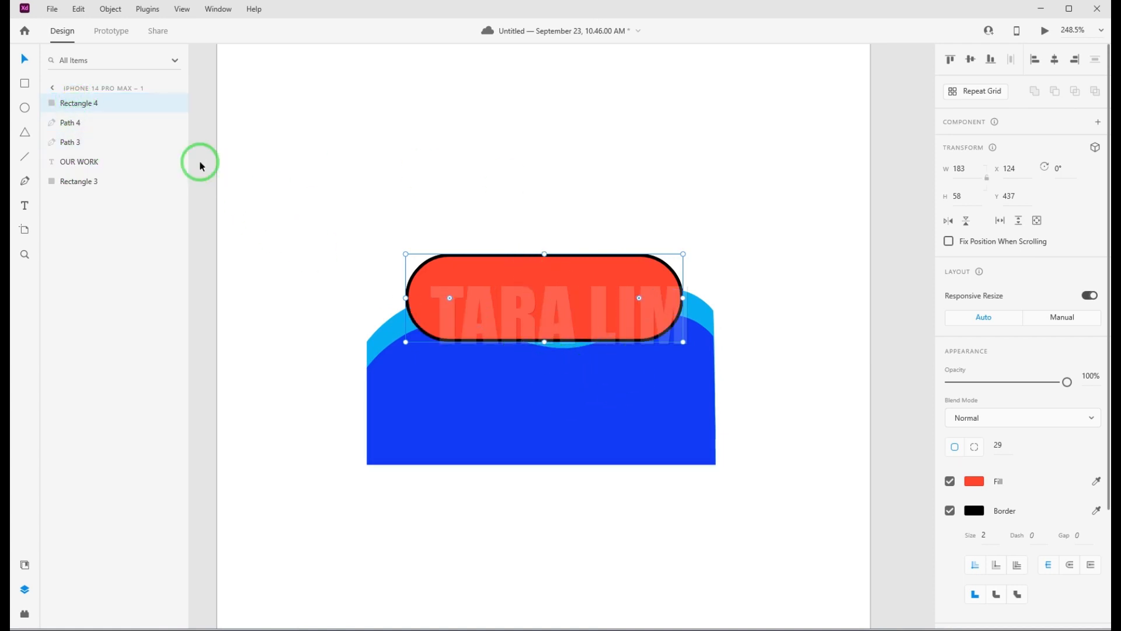
Mask both wave paths with the front copy of the red pill shape.
left_click(71, 146, "shift")
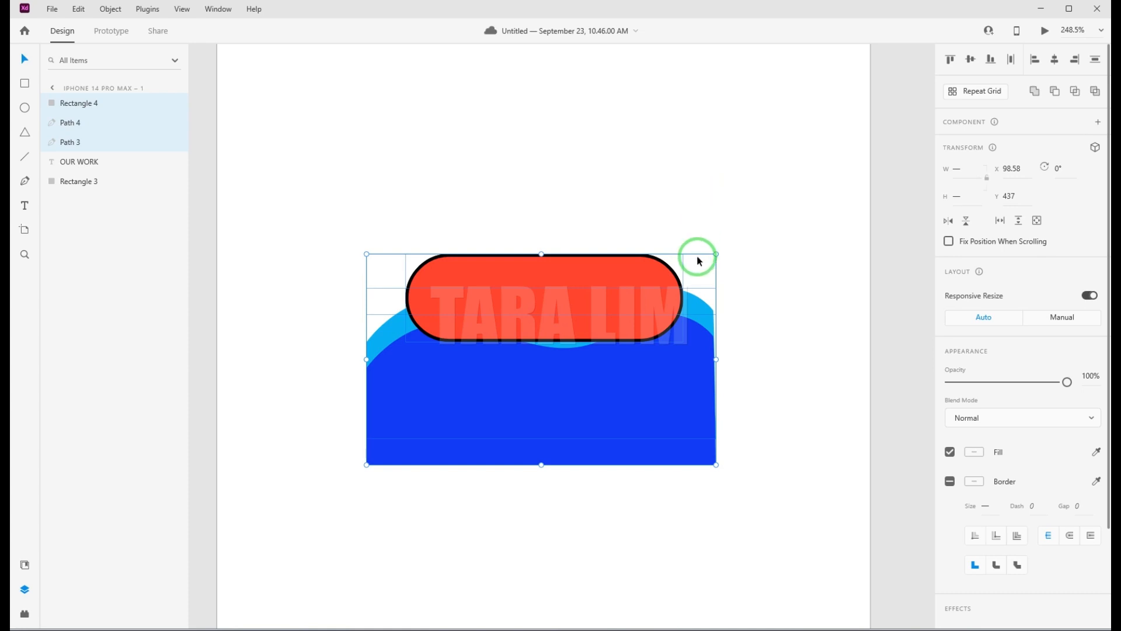
key("ctrl+shift+m")
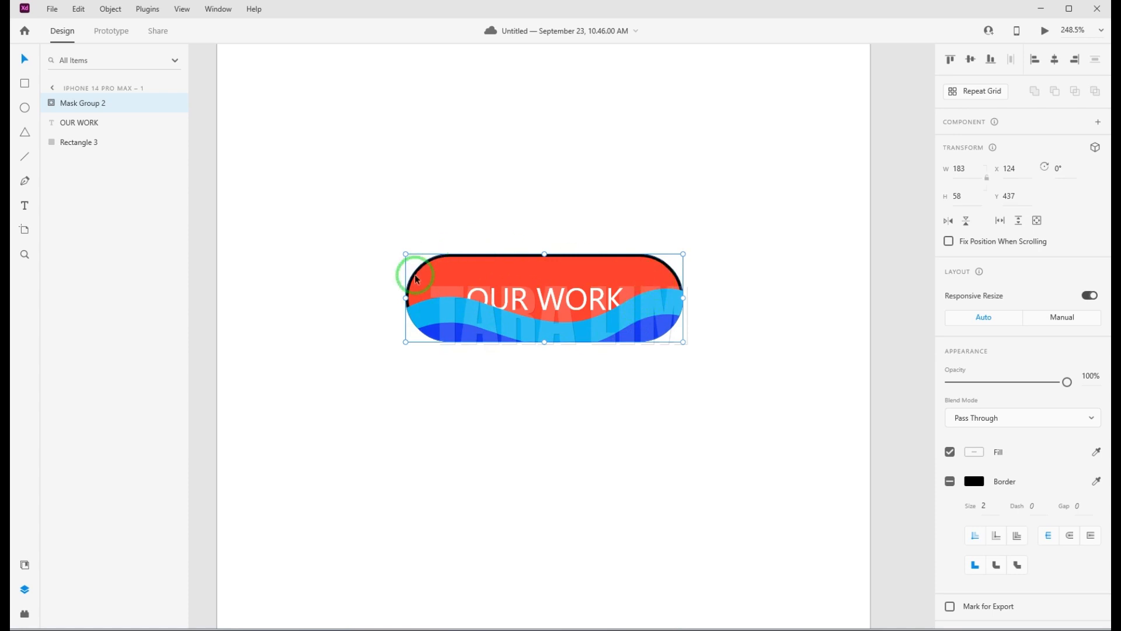
left_click(726, 279)
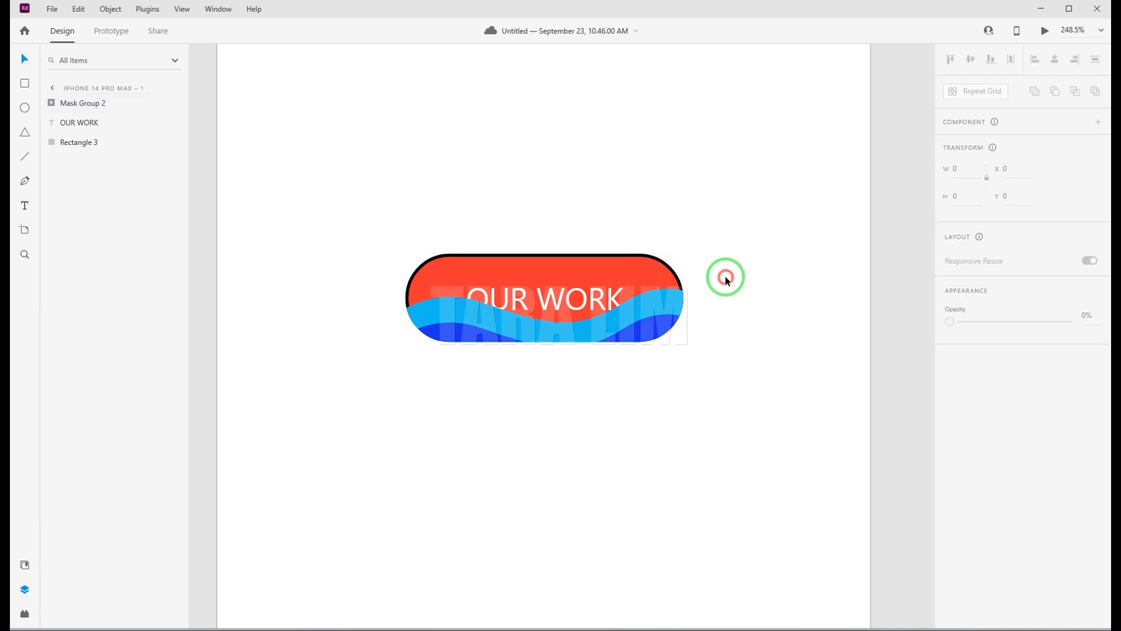
Duplicate the red pill again, bring the copy above the mask group and turn off its fill, leaving the black outline.
left_click(649, 255)
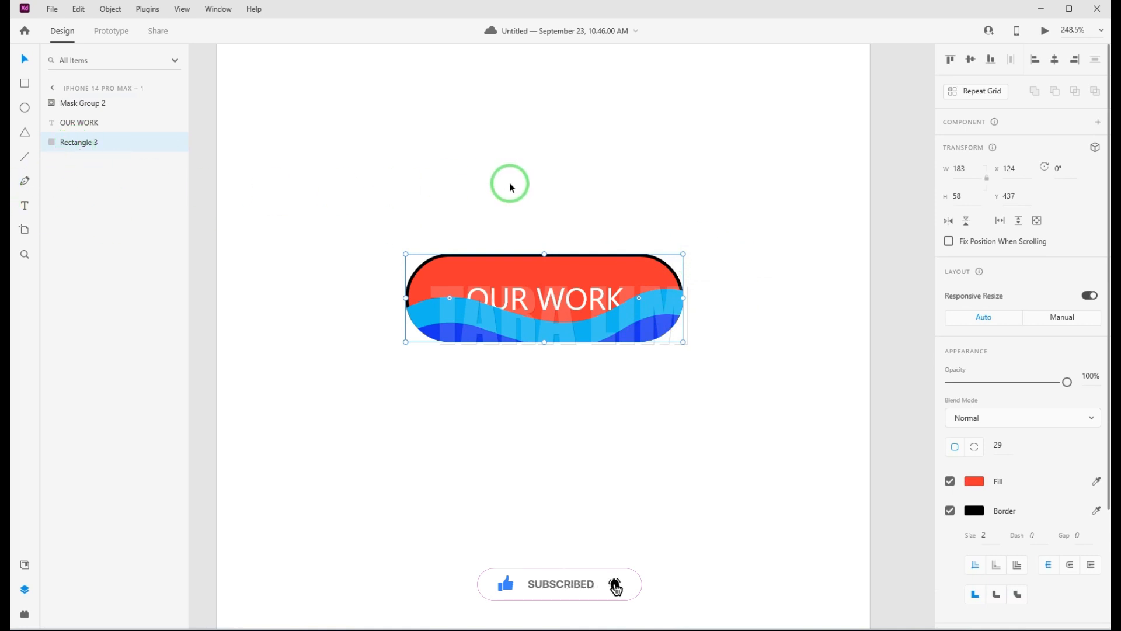
key("ctrl+d")
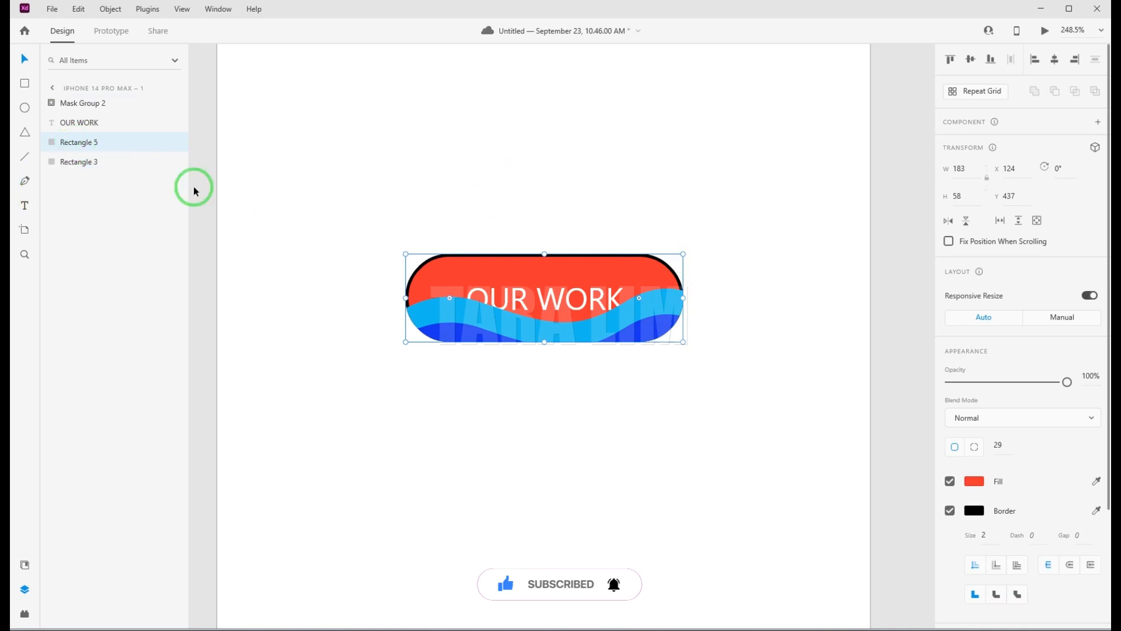
left_click_drag(88, 145, 92, 105)
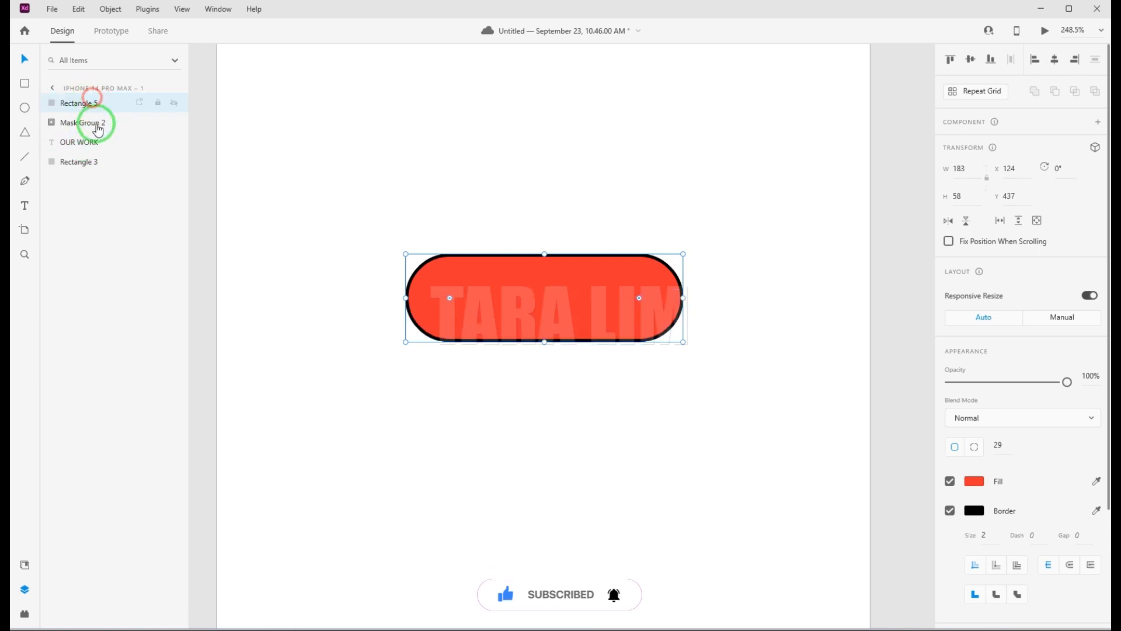
left_click(947, 489)
left_click(748, 319)
left_click(564, 362)
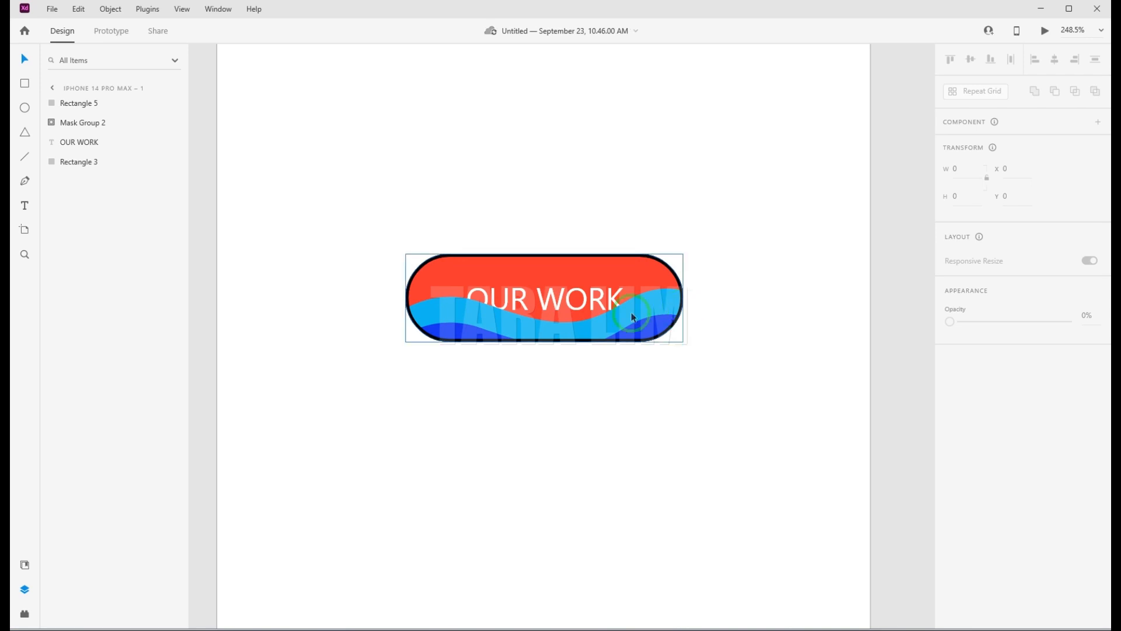
Group all the button's layers and convert the group into a component.
left_click_drag(365, 210, 734, 395)
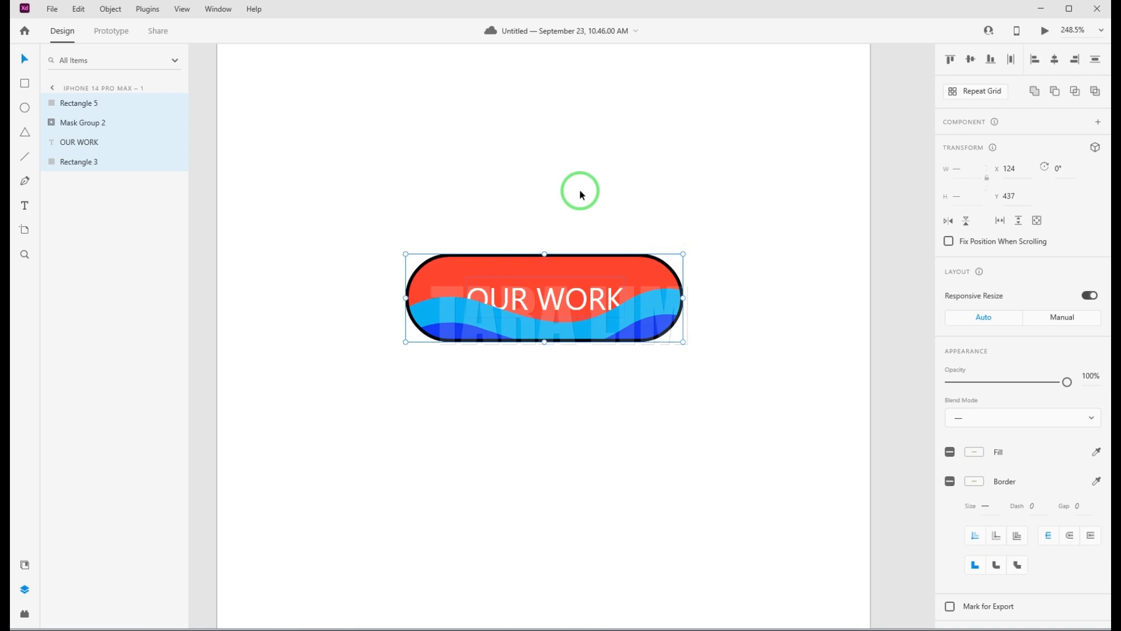
key("ctrl+g")
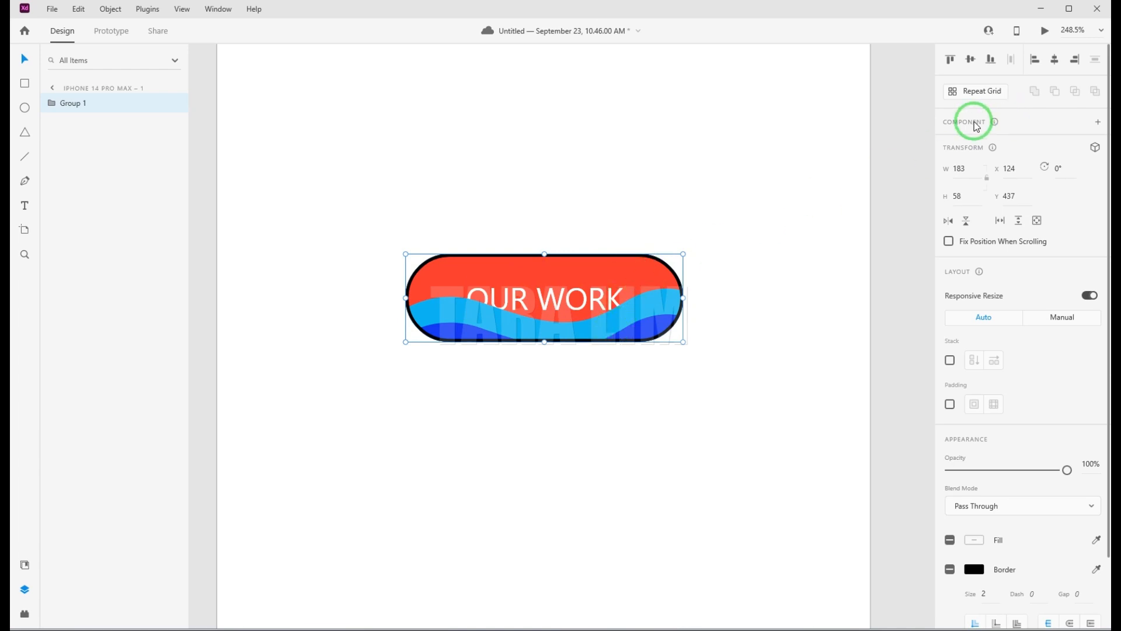
left_click(1098, 124)
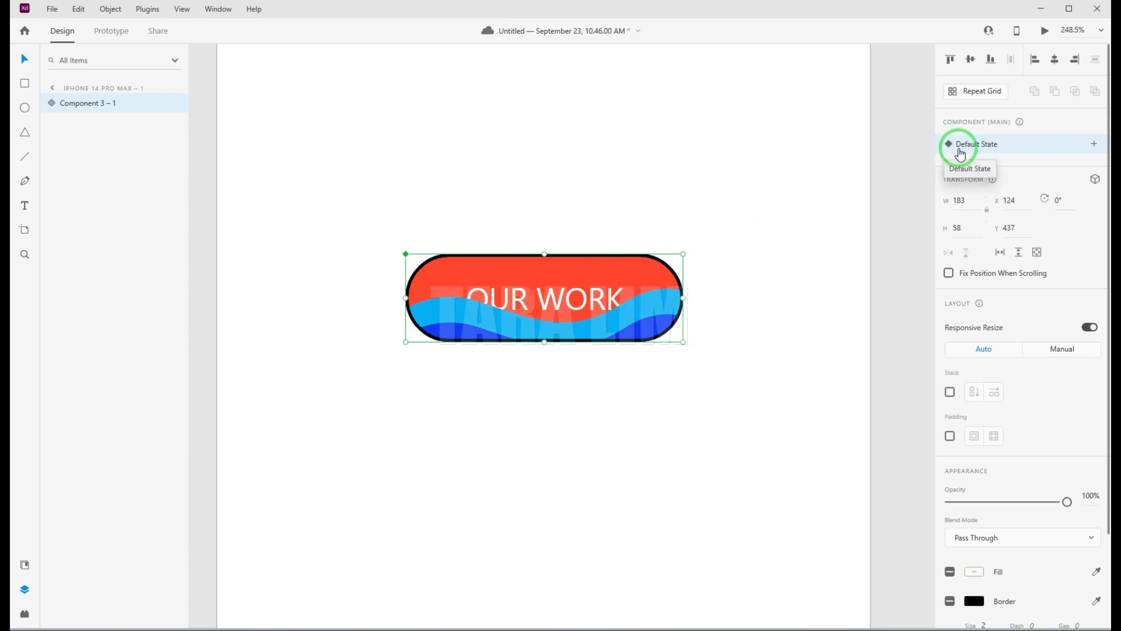
Add a Hover State to the button component, keeping the suggested name.
left_click(1094, 145)
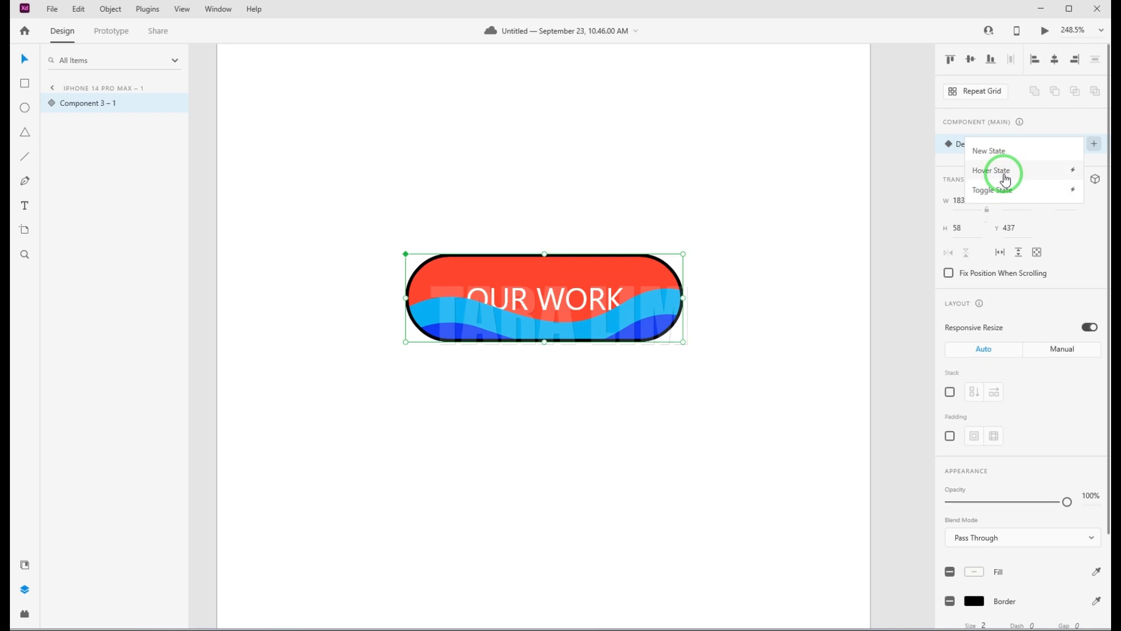
left_click(1006, 180)
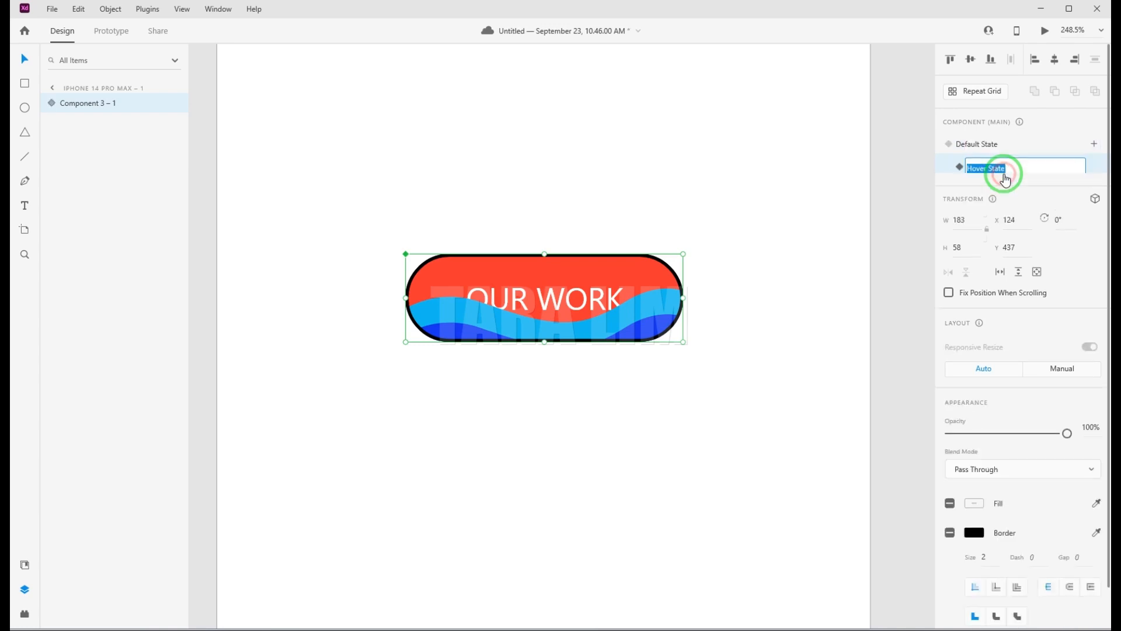
left_click(943, 179)
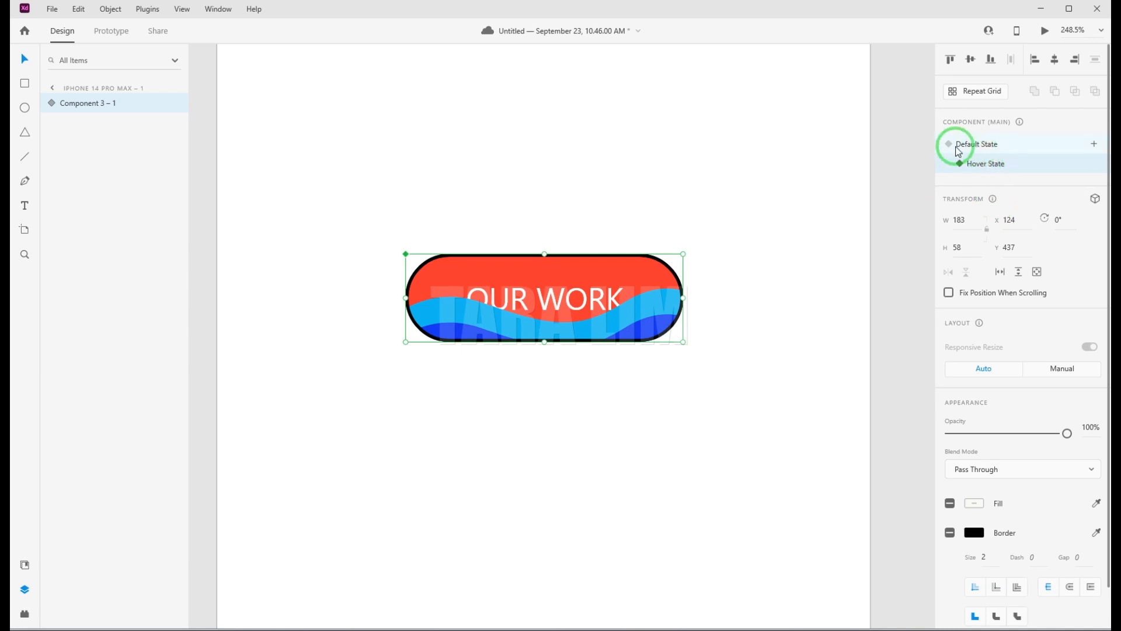
In the component's Default State, move both masked wave paths down below the pill, with the light blue wave at Y 493.84.
left_click(985, 150)
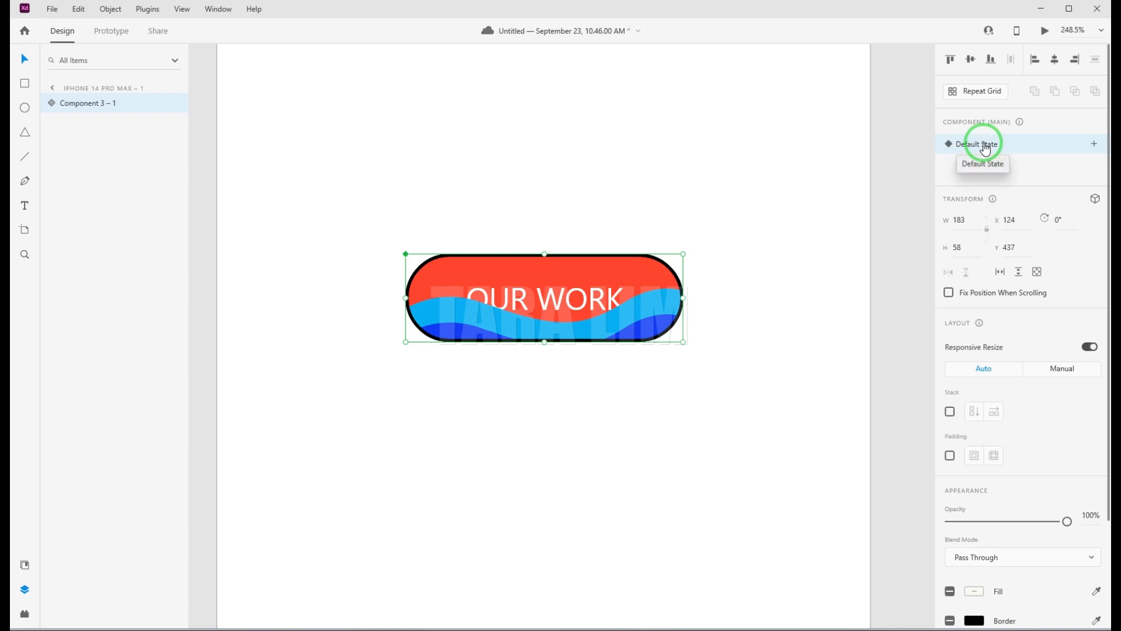
double_click(646, 302)
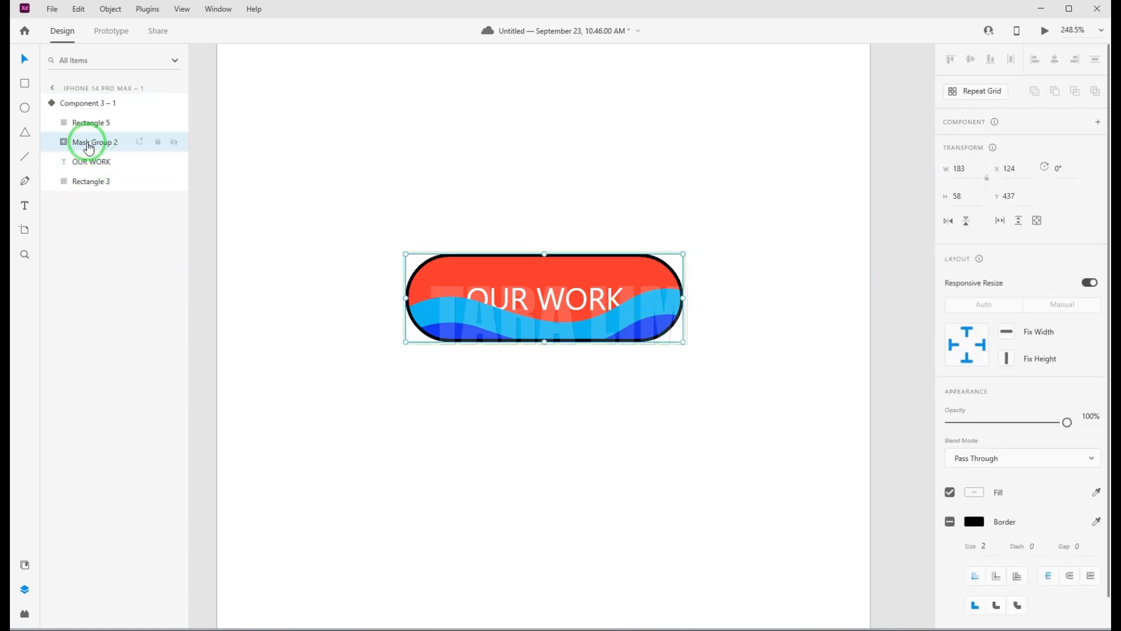
left_click(63, 143)
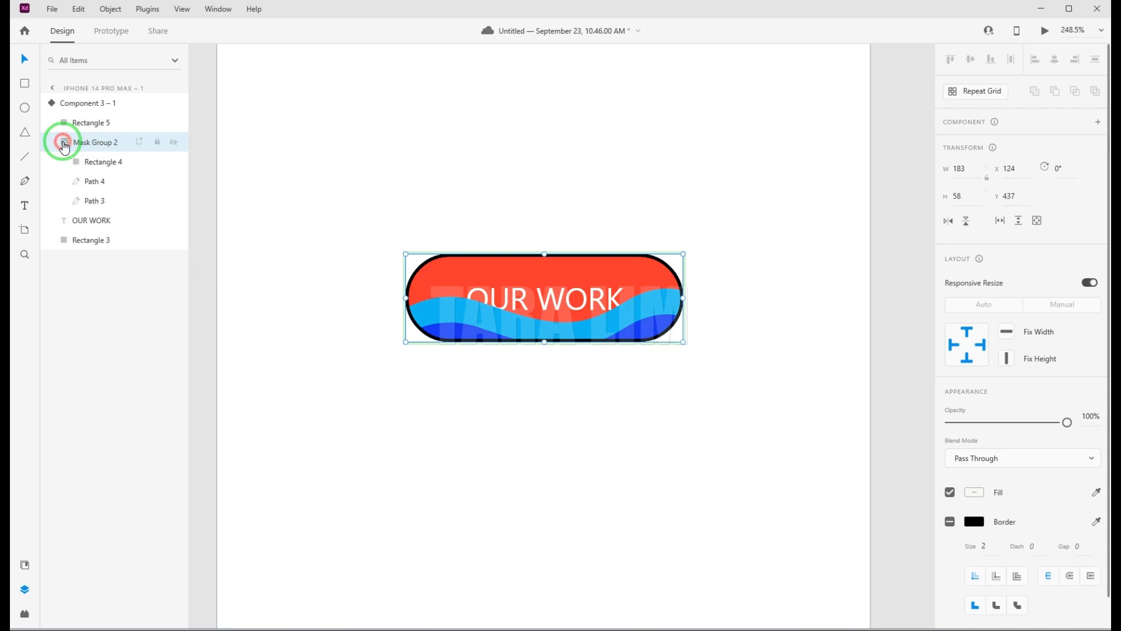
left_click(98, 182)
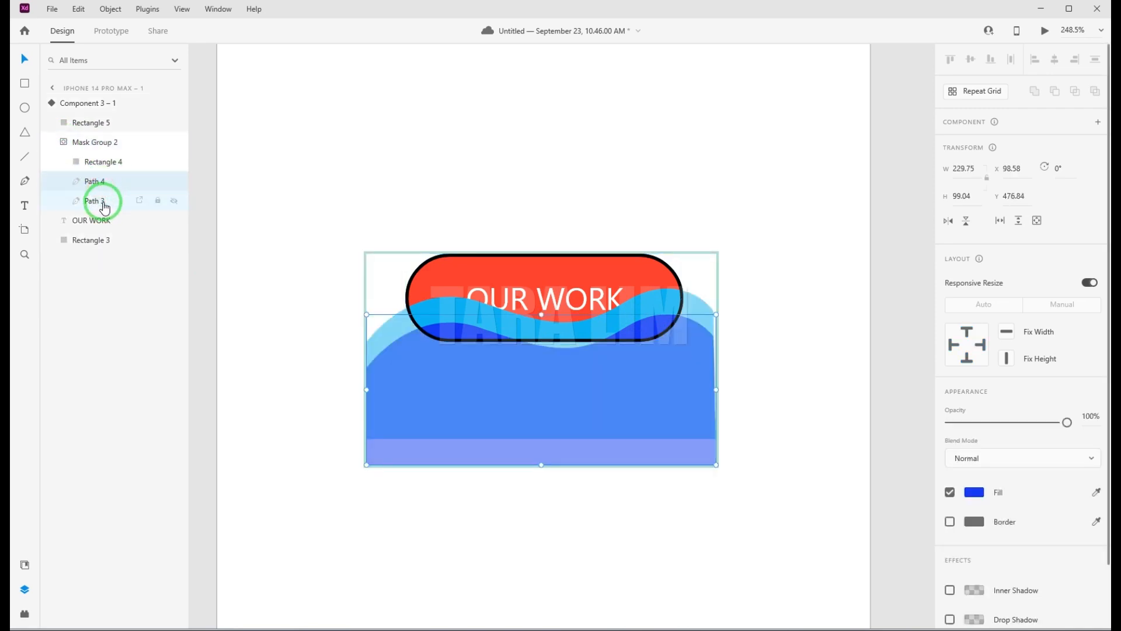
left_click(103, 202, "shift")
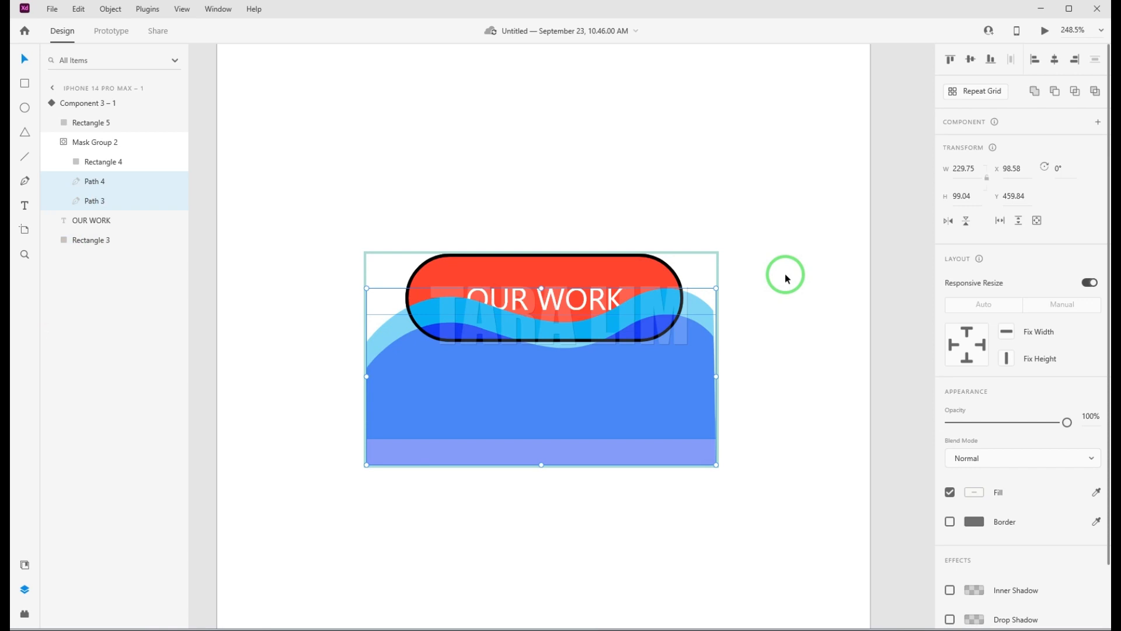
key("Down")
key("Down")
key("Down")
key("Down")
key("Down")
key("Down")
key("Down")
key("Down")
key("Down")
key("Down")
key("Down")
key("Down")
key("Down")
key("Down")
key("Down")
key("Down")
key("Down")
key("Down")
key("Down")
key("Down")
key("Down")
key("Down")
key("Down")
key("Down")
key("Down")
key("Down")
key("Down")
key("Down")
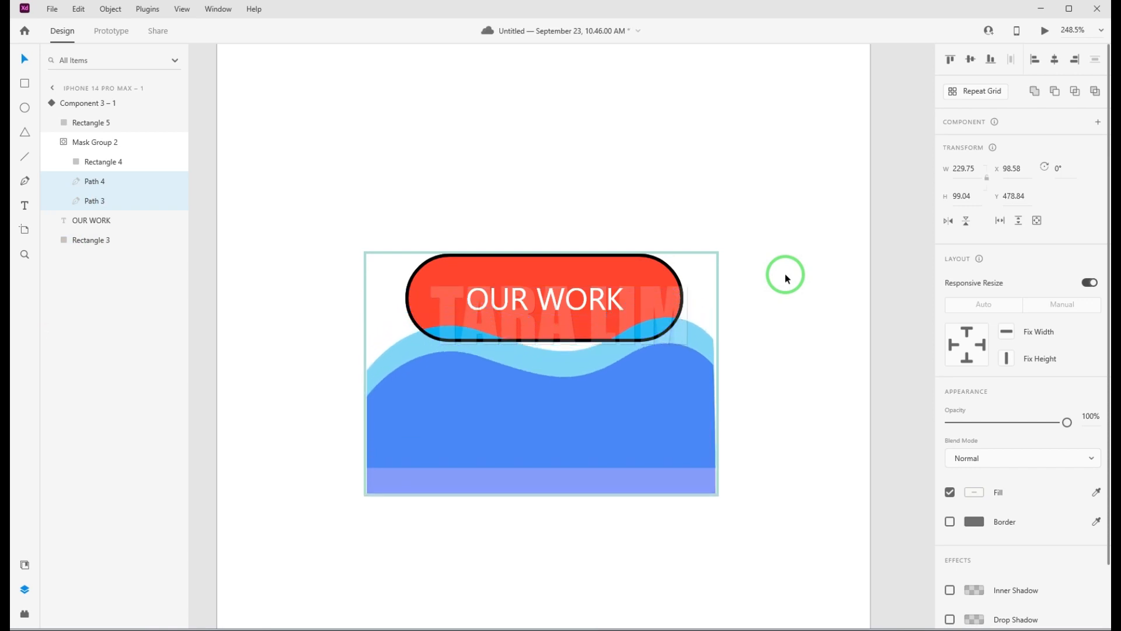
key("Down")
key("Down")
key("Down")
key("Down")
key("Down")
key("Down")
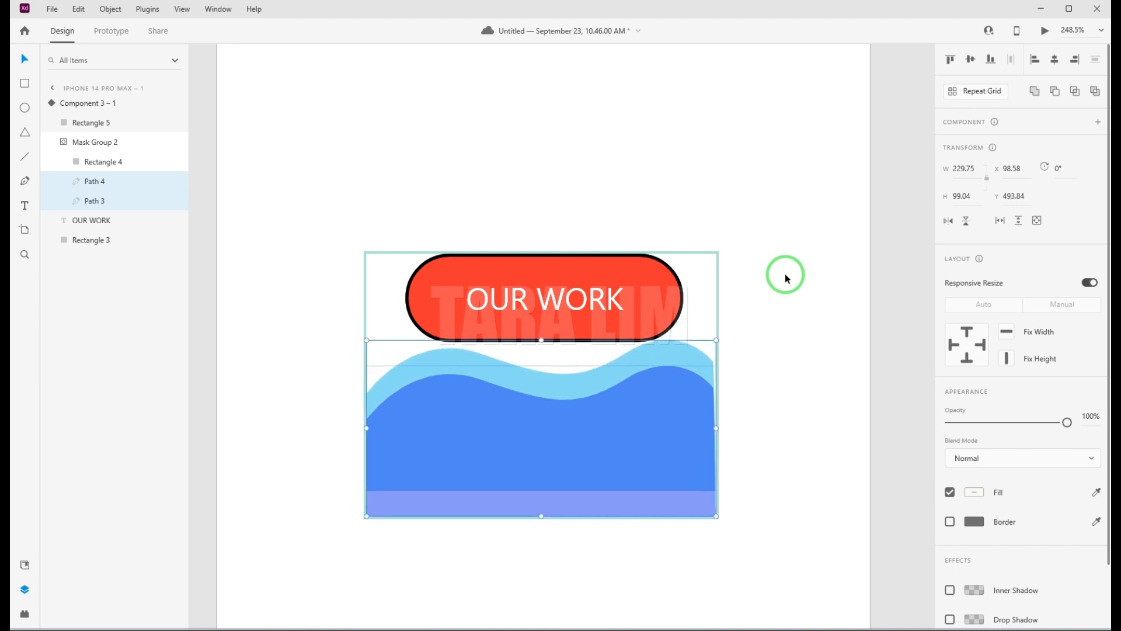
Shift both wave paths left together to X -51.42 in the Default State.
key("shift+Left")
key("shift+Left")
key("shift+Left")
key("shift+Left")
key("shift+Left")
key("shift+Left")
key("shift+Left")
key("shift+Left")
key("shift+Left")
key("shift+Left")
key("shift+Left")
key("shift+Left")
key("shift+Left")
key("shift+Left")
key("shift+Left")
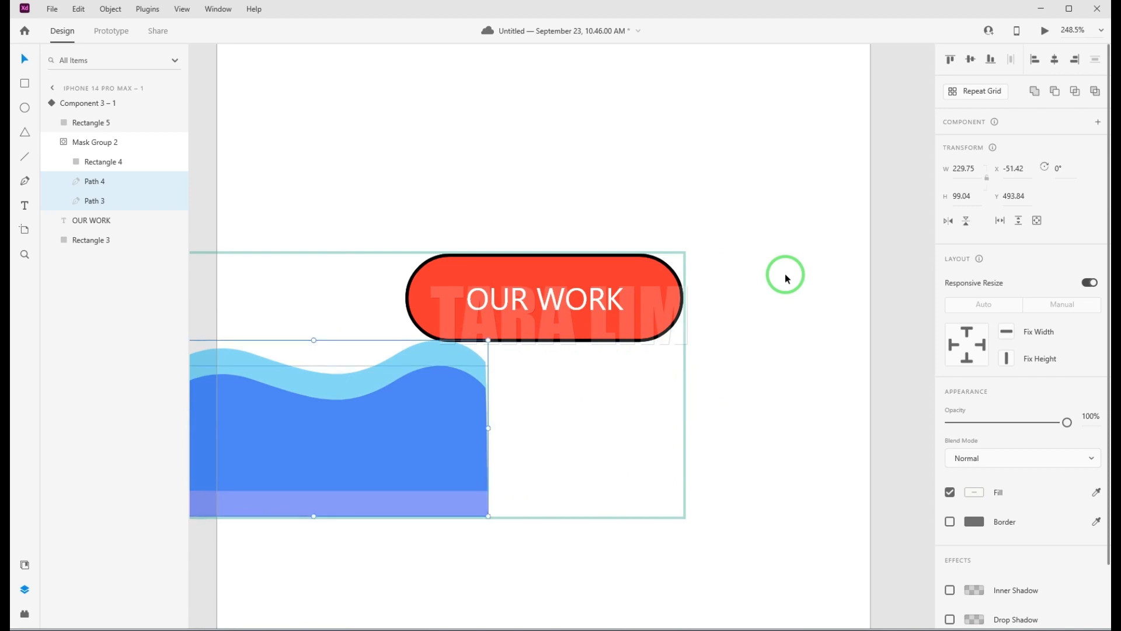
Nudge both wave paths further left to X -61.42 in the button's Default State and deselect them.
key("shift+Left")
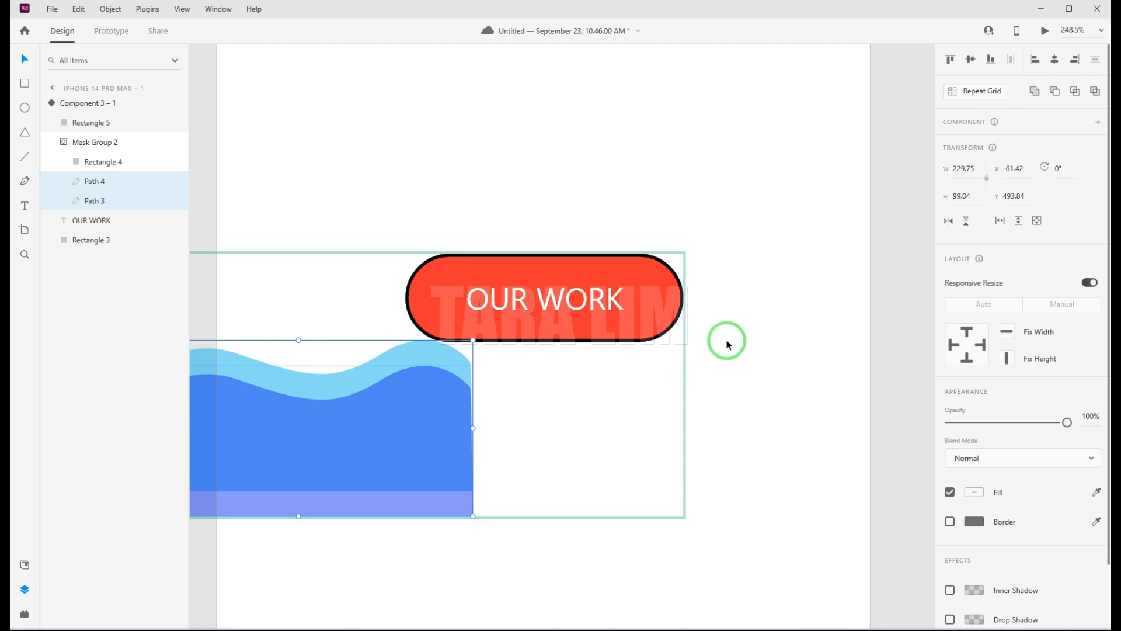
left_click(689, 172)
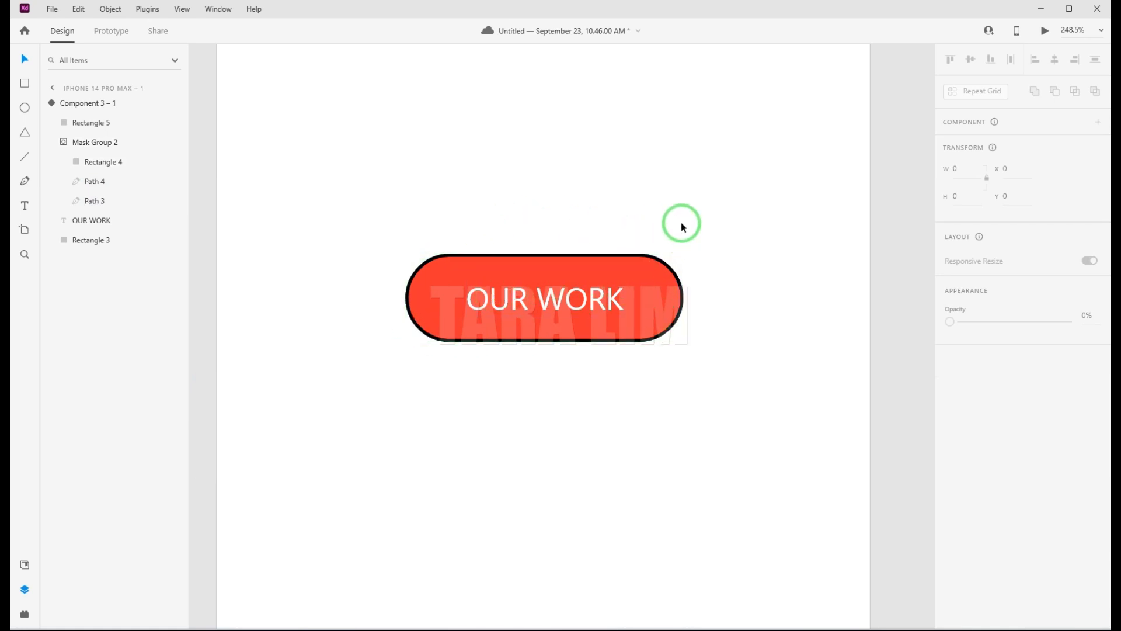
In the component's Hover State, move both masked wave paths together up over the pill to X 119.58, Y 394.84.
left_click(642, 293)
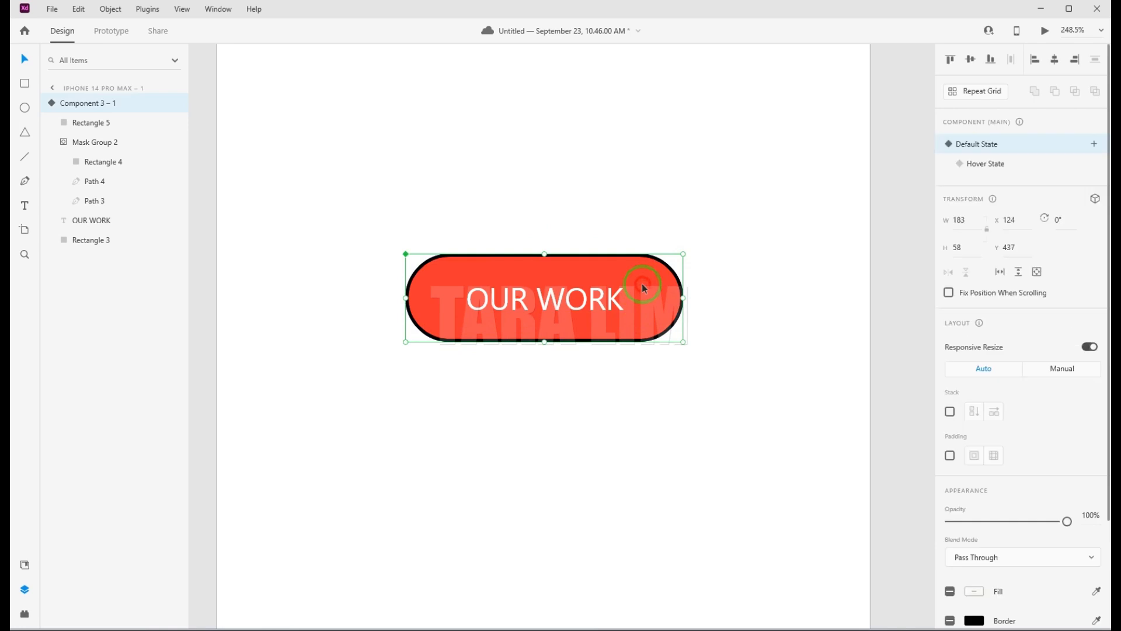
left_click(998, 169)
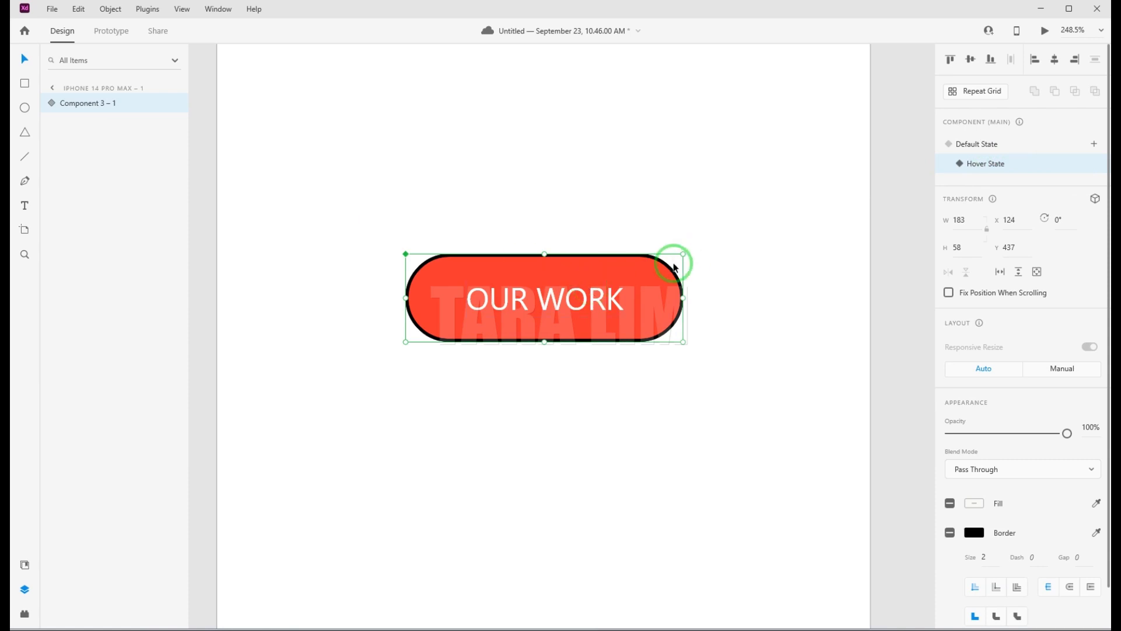
double_click(629, 292)
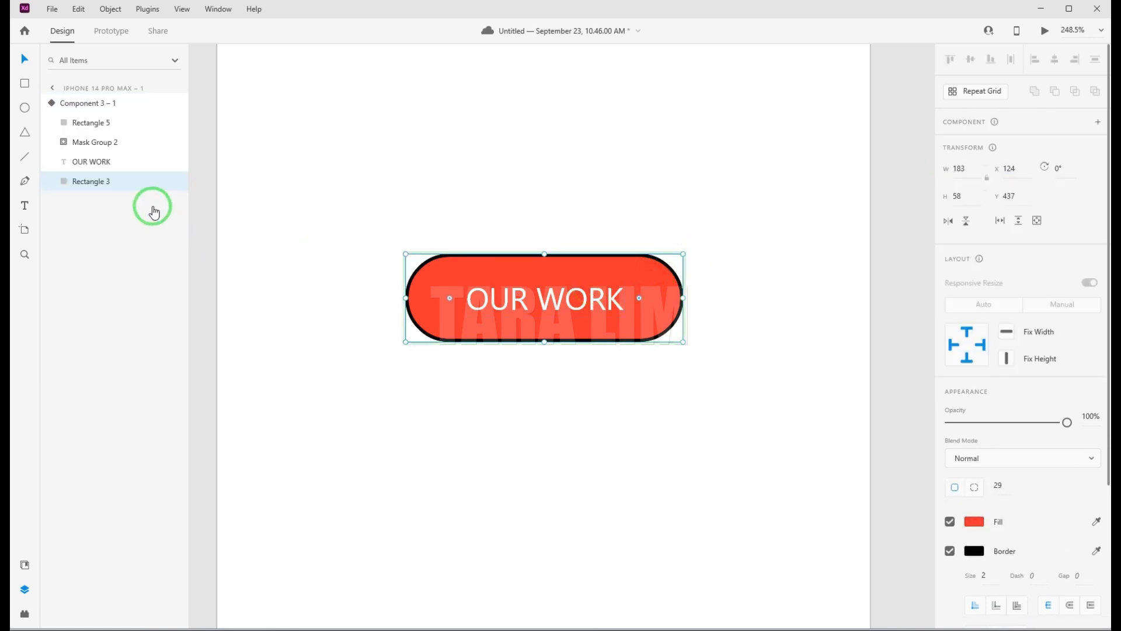
left_click(63, 146)
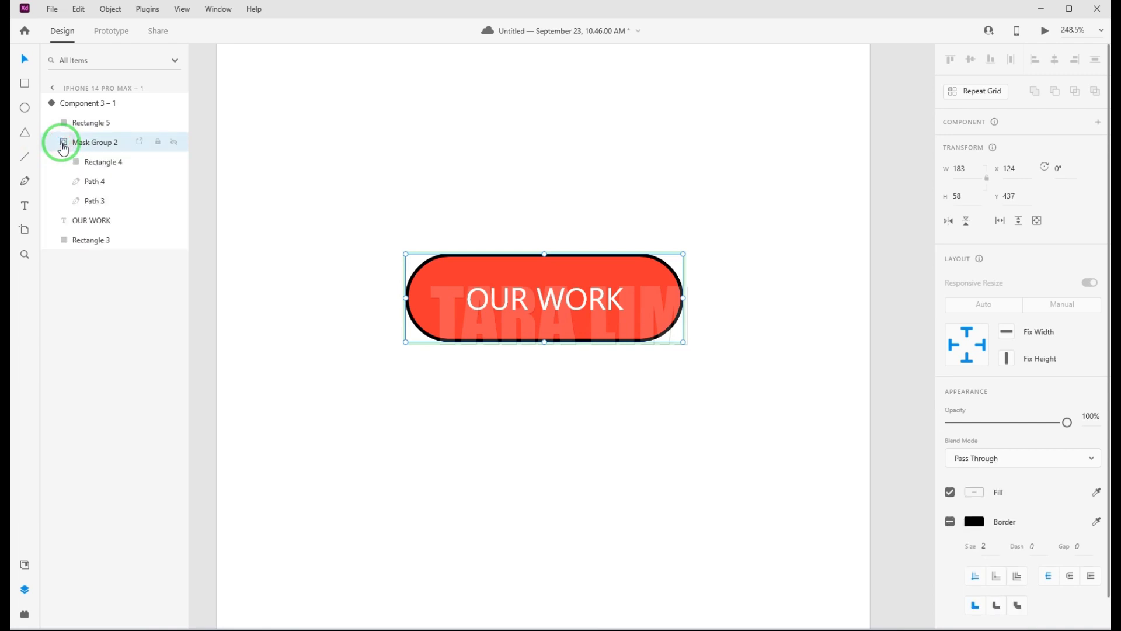
left_click(98, 185)
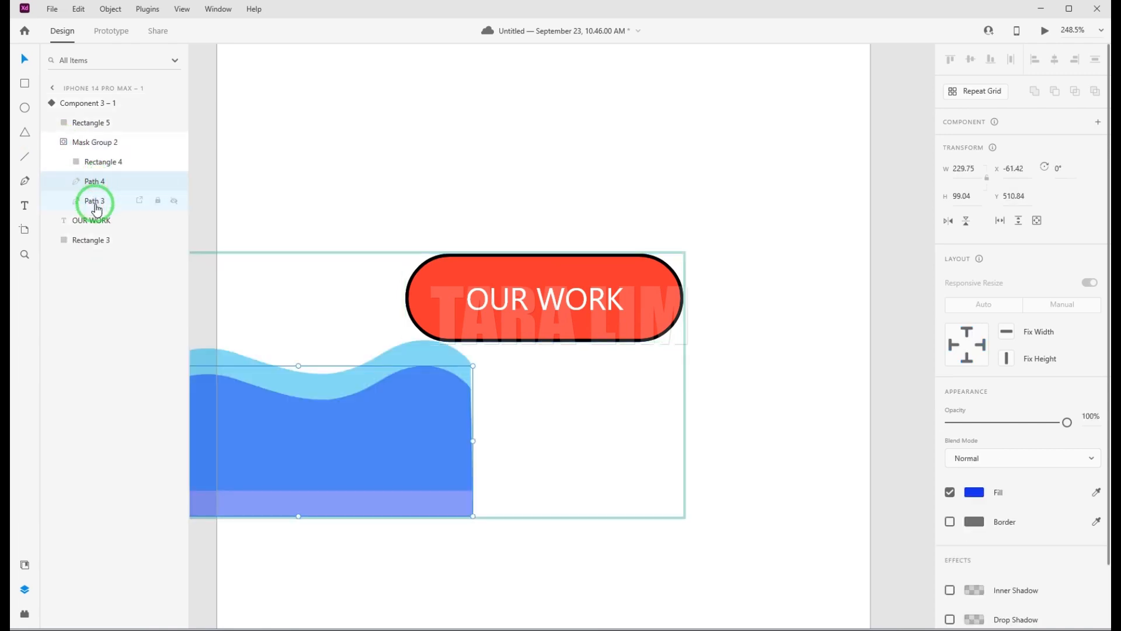
left_click(95, 202, "shift")
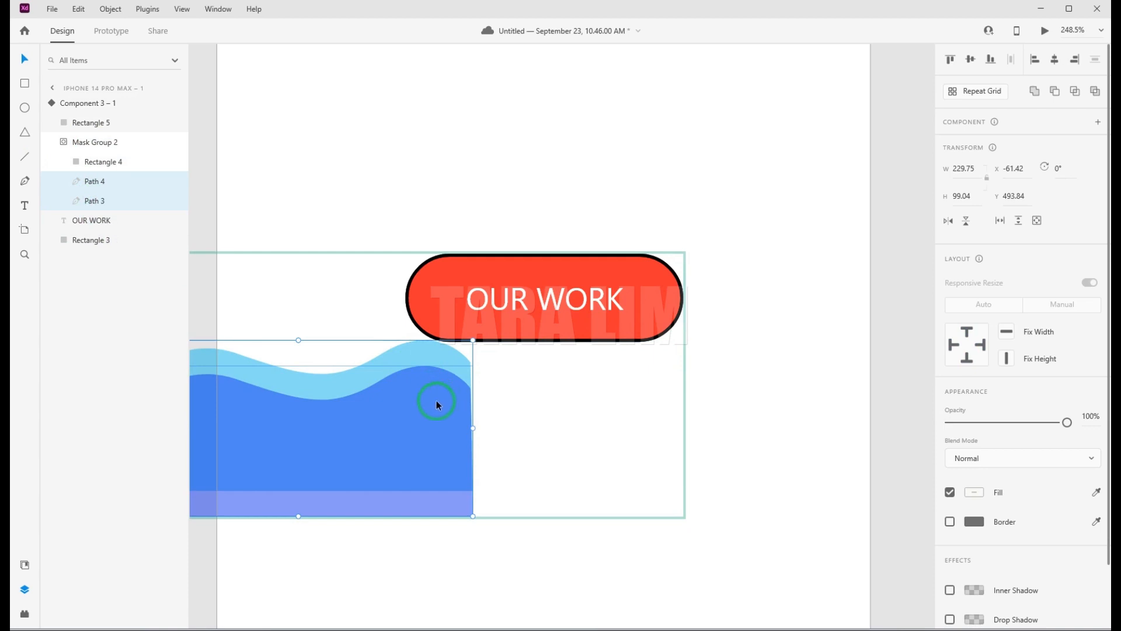
left_click_drag(436, 401, 712, 253)
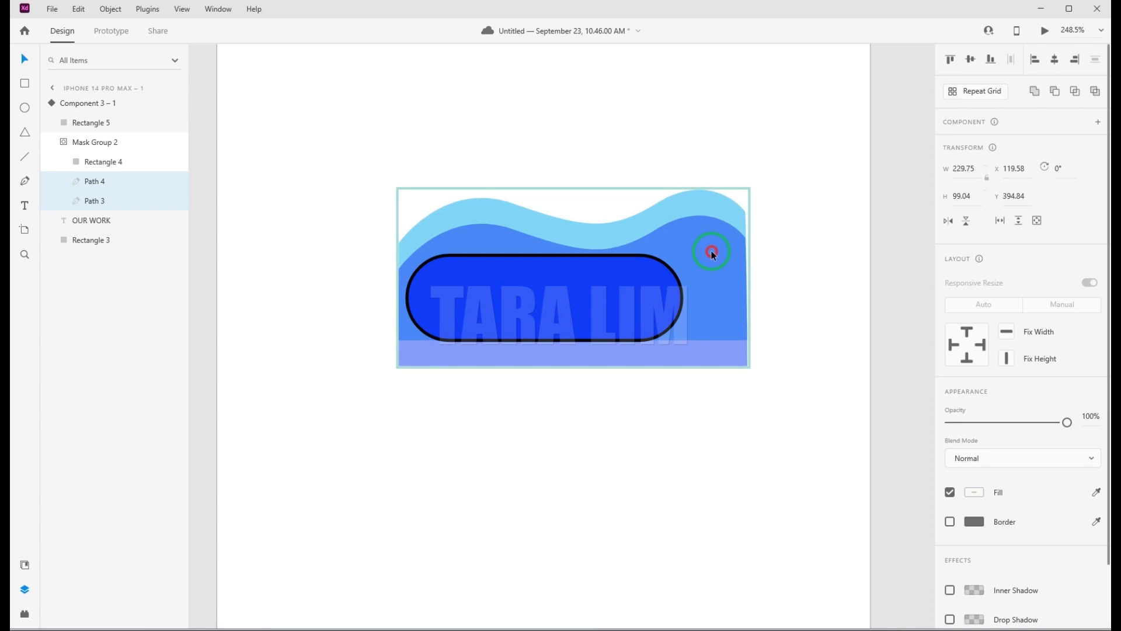
left_click_drag(711, 251, 711, 250)
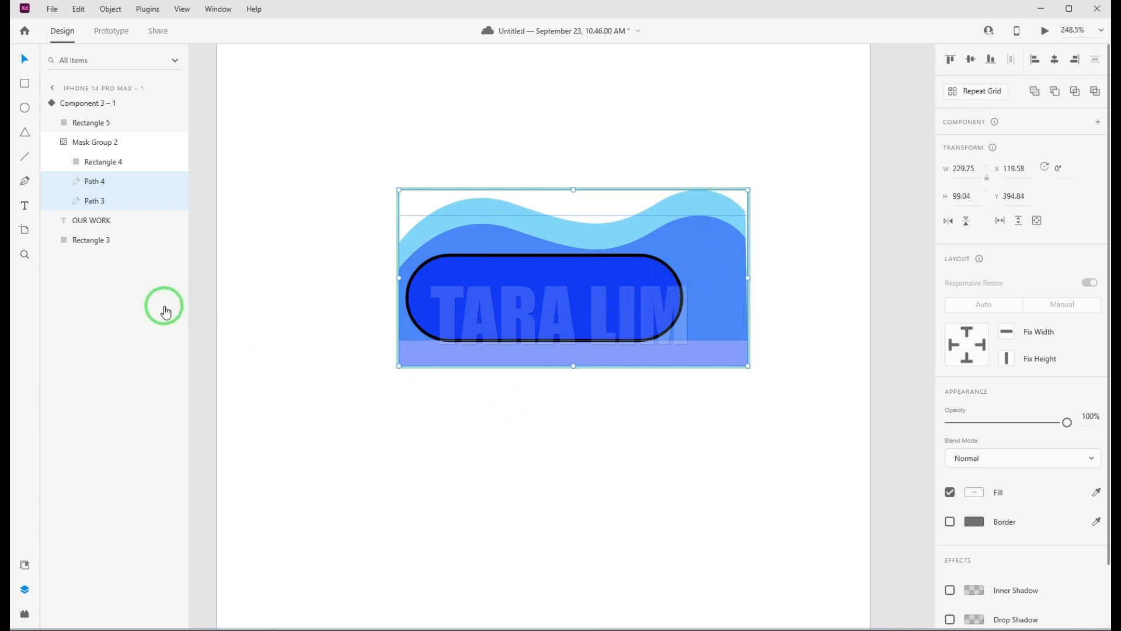
Bring the OUR WORK text above all other layers of the component in the Hover State.
left_click(98, 224)
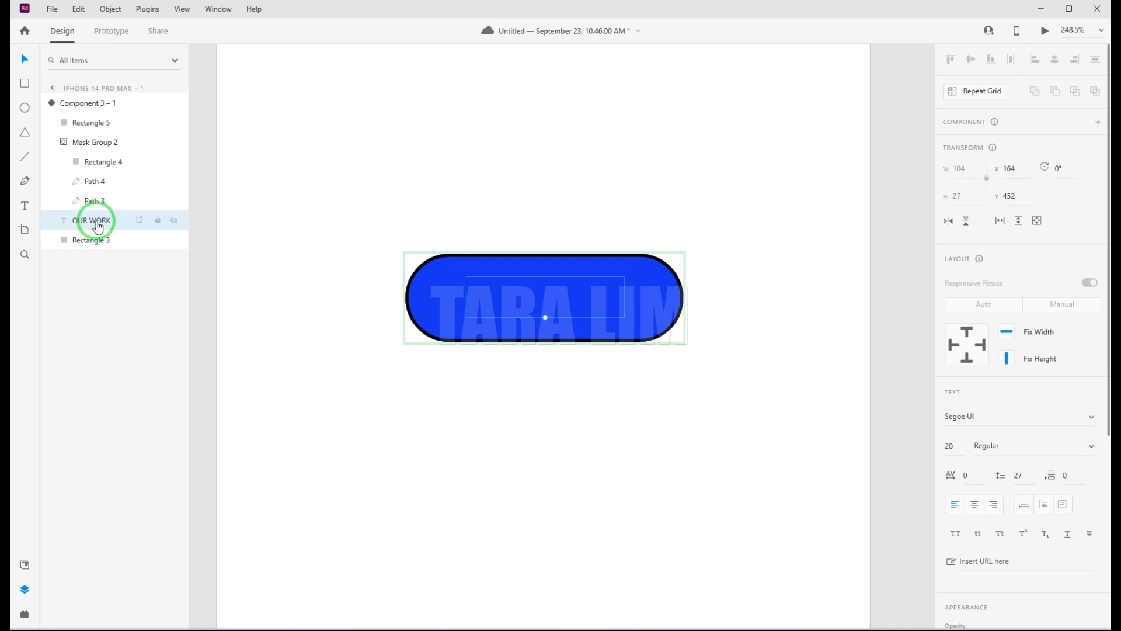
left_click_drag(98, 226, 98, 125)
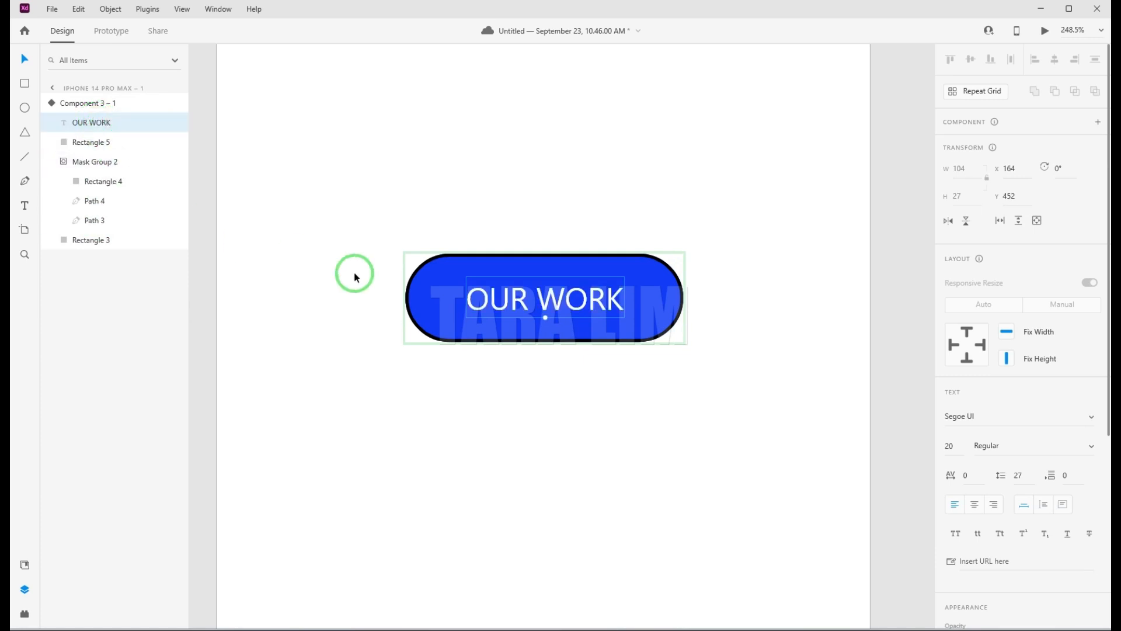
left_click(756, 281)
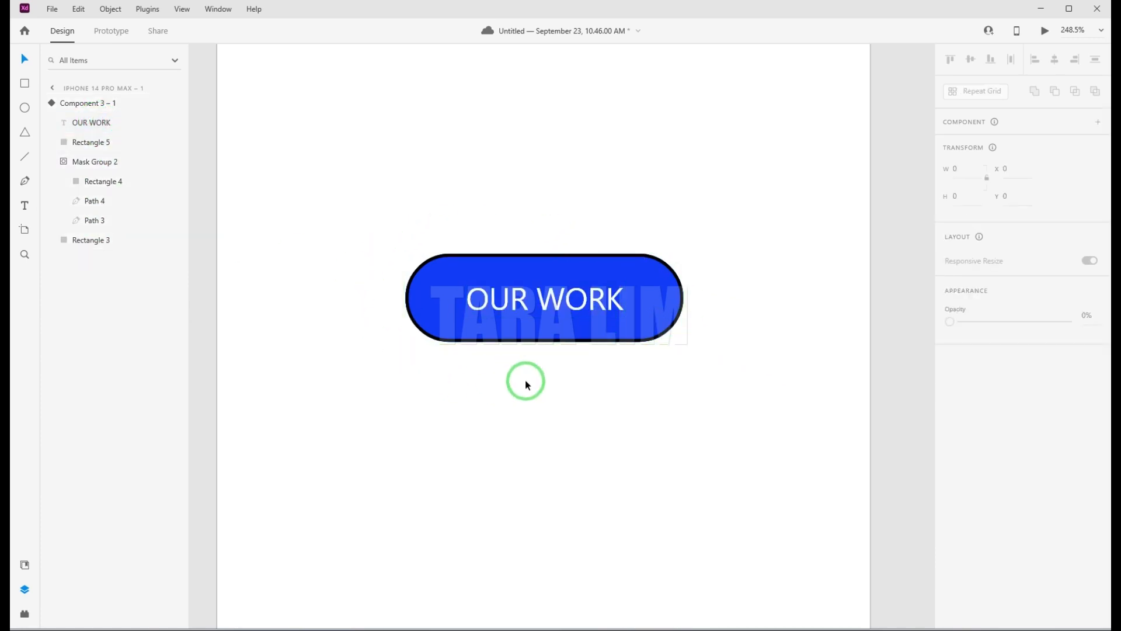
Compare the button's Default State and Hover State by switching between them, ending on the Default State.
left_click(655, 294)
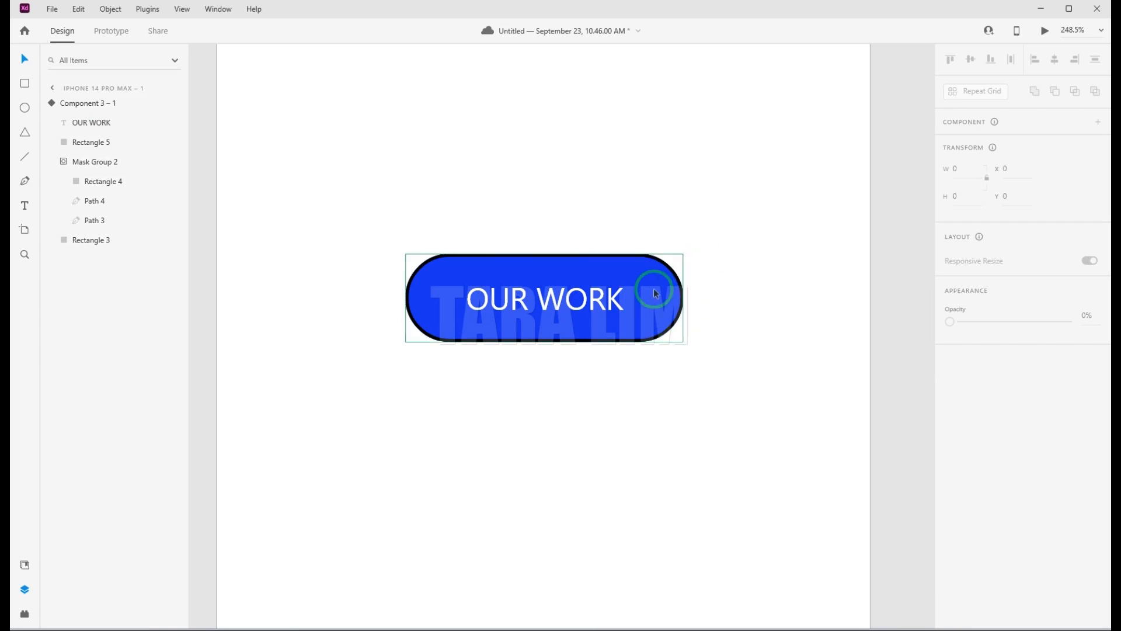
left_click(985, 164)
left_click(987, 144)
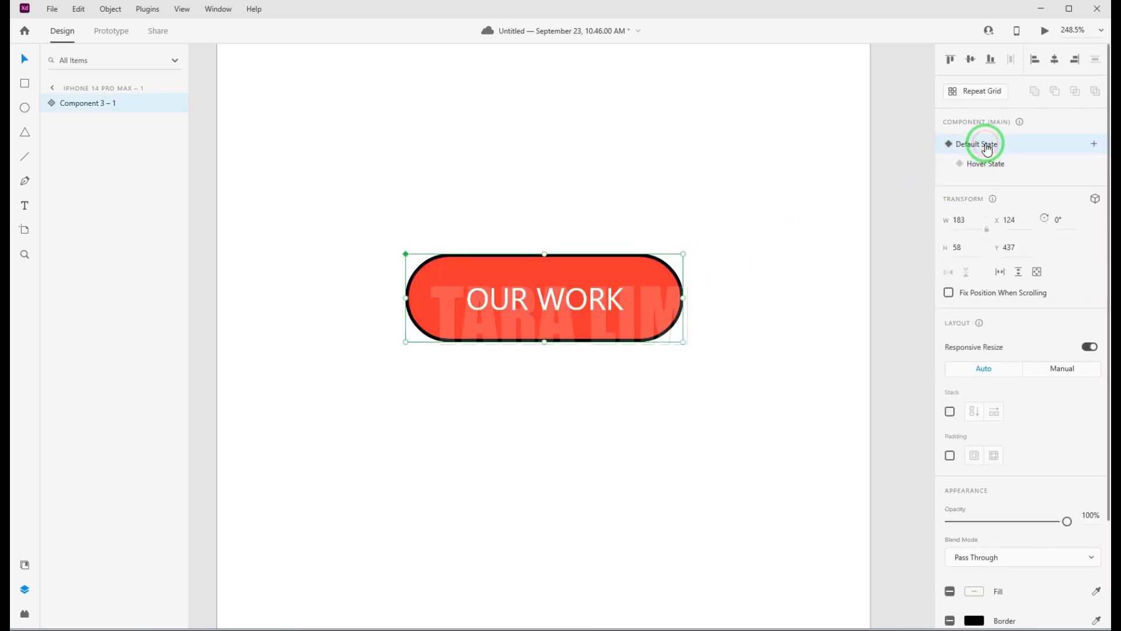
left_click(1007, 168)
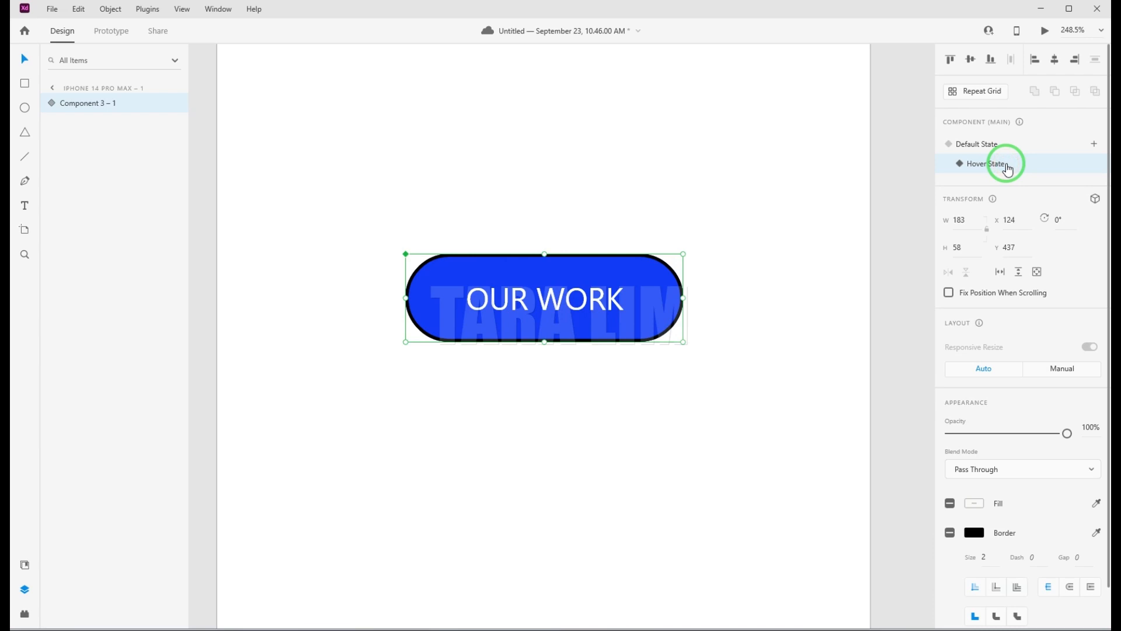
left_click(994, 144)
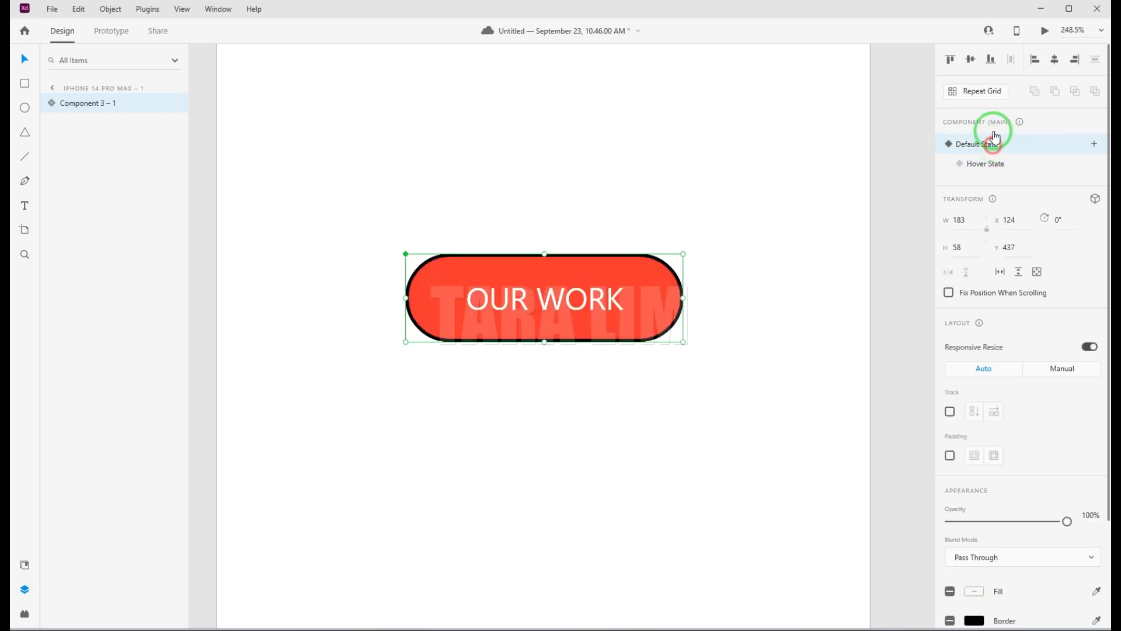
Preview the prototype to check the button's hover animation, close the preview and reselect the button.
left_click(1044, 31)
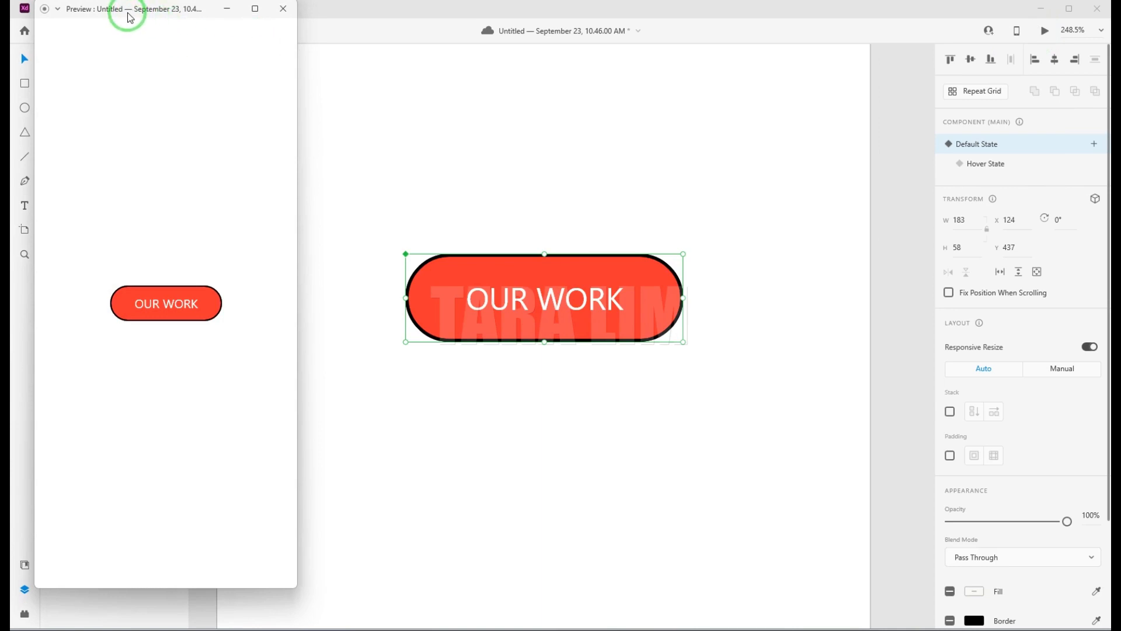
left_click_drag(128, 16, 231, 57)
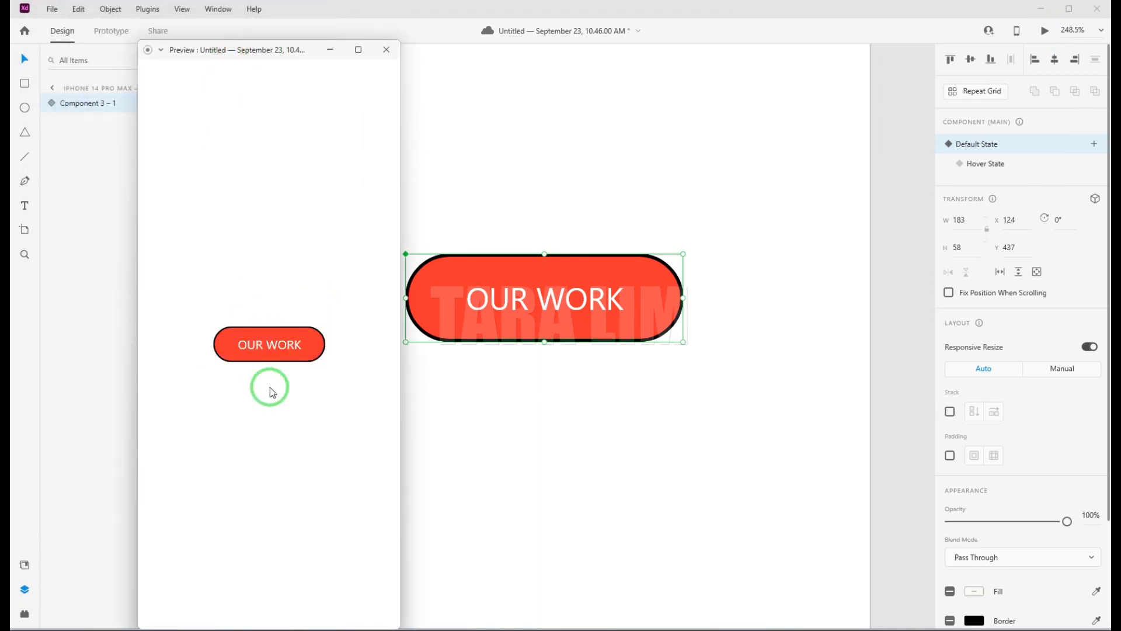
left_click(386, 49)
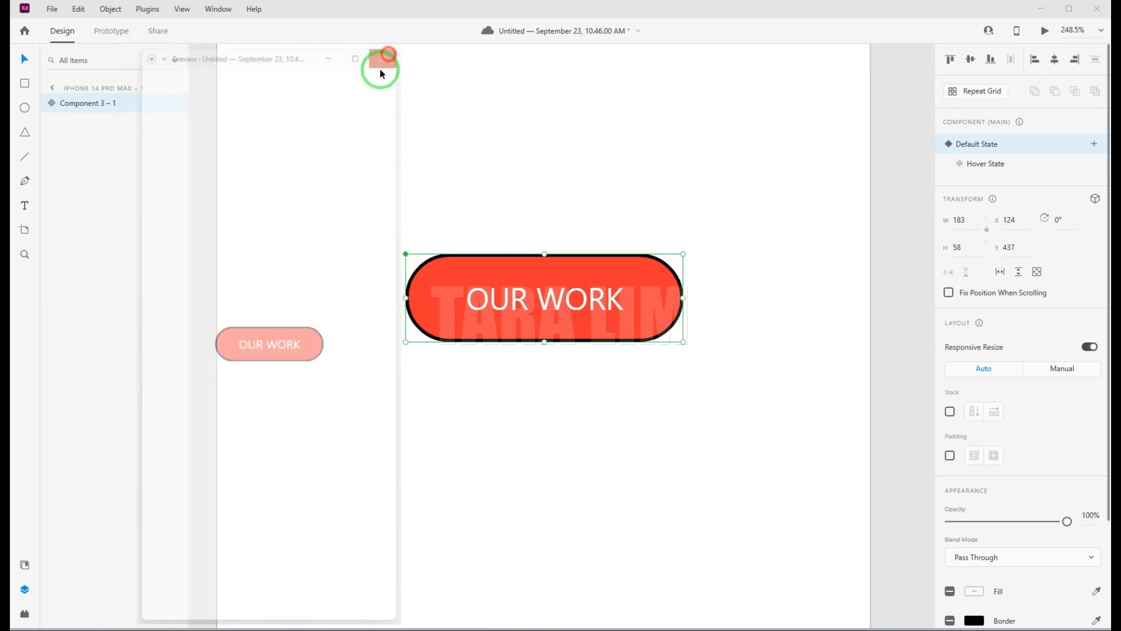
left_click(584, 193)
left_click(650, 271)
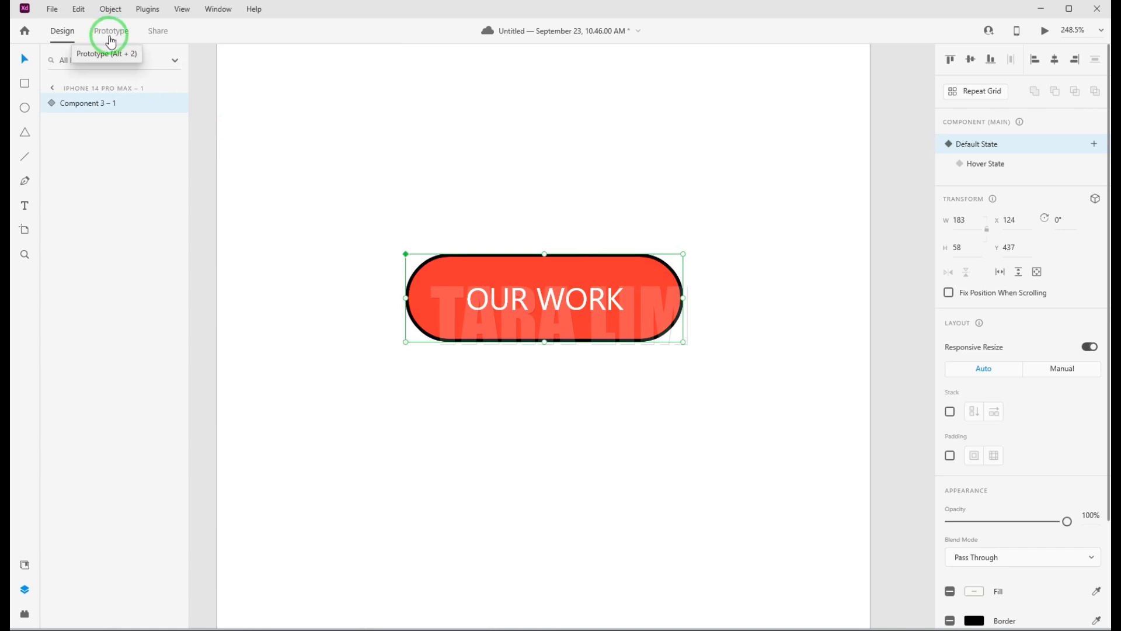
Set the Default State's hover Auto-Animate interaction to a 0.6 s duration with Ease In-Out easing.
left_click(110, 39)
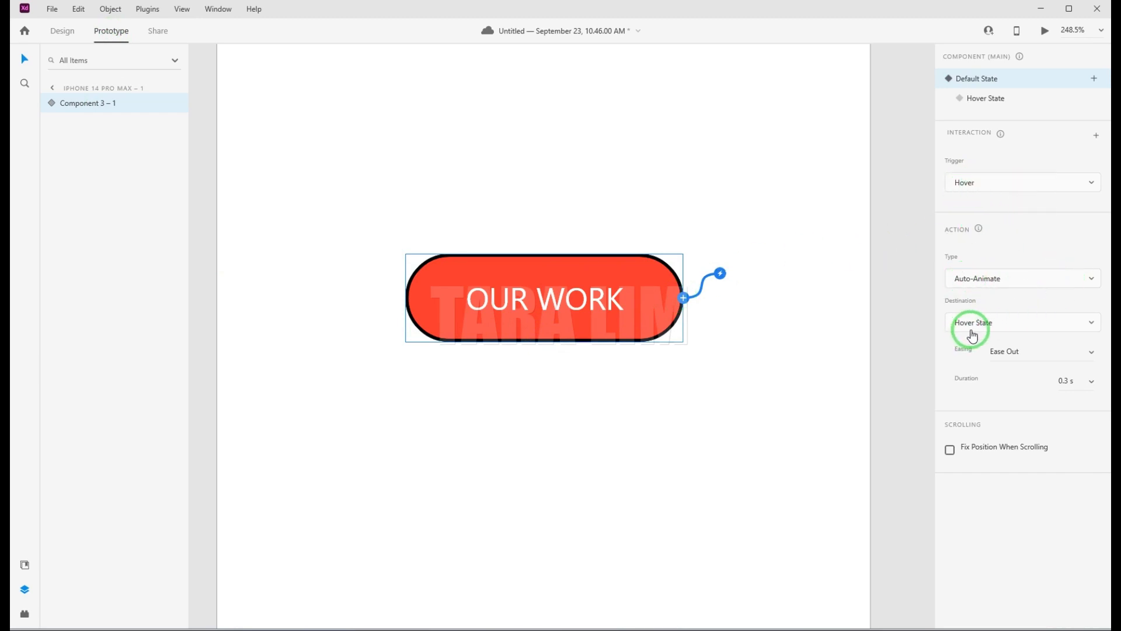
left_click(1090, 381)
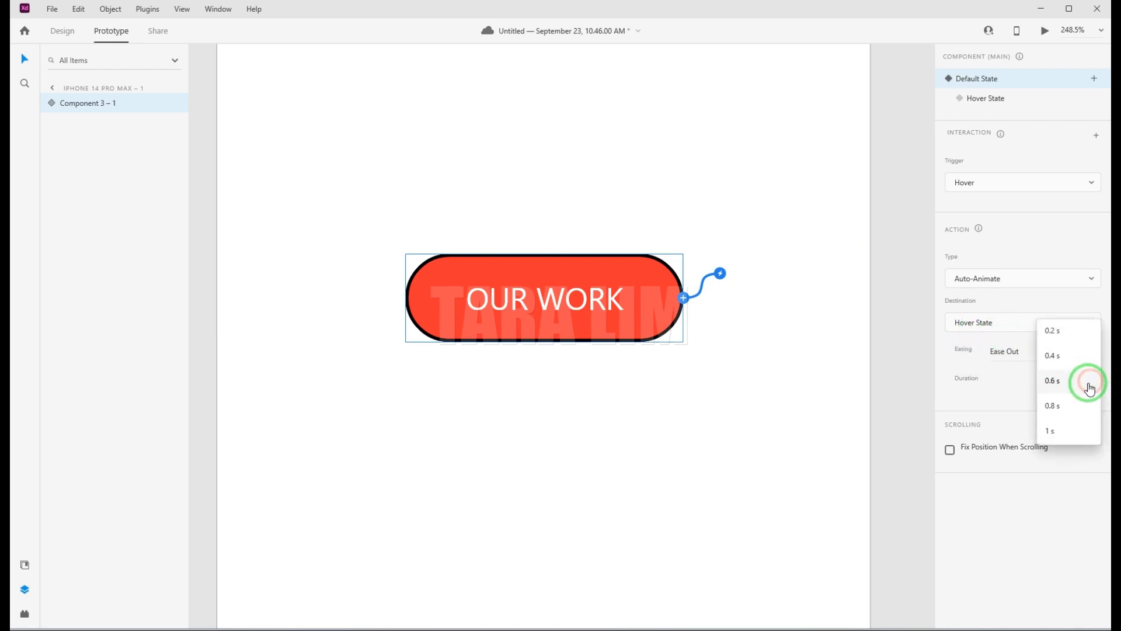
left_click(1062, 382)
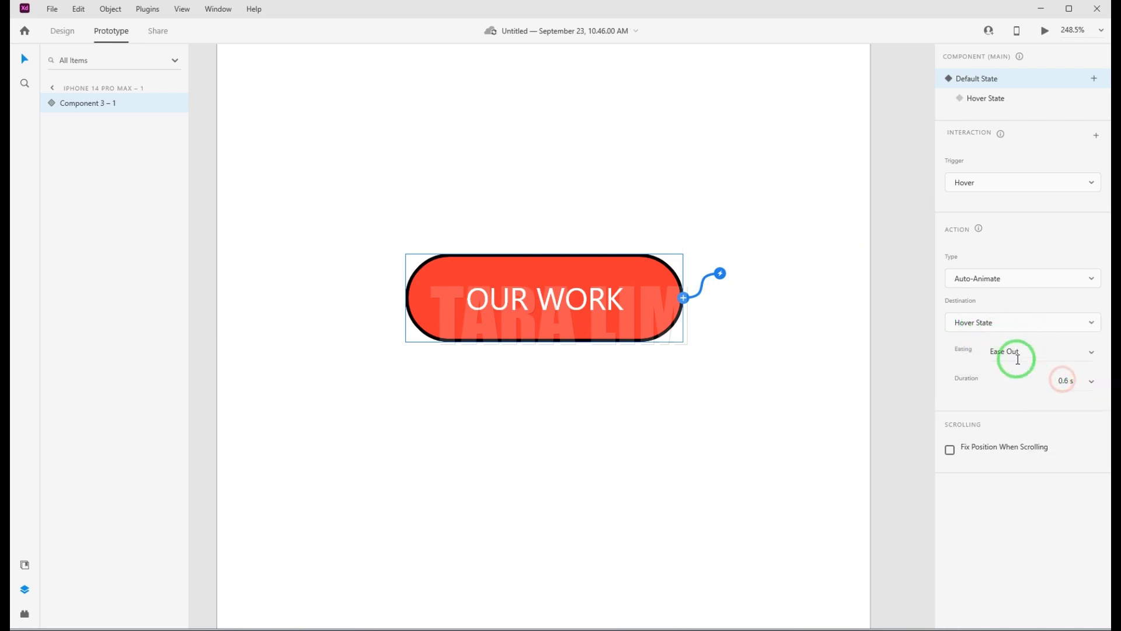
left_click(1091, 356)
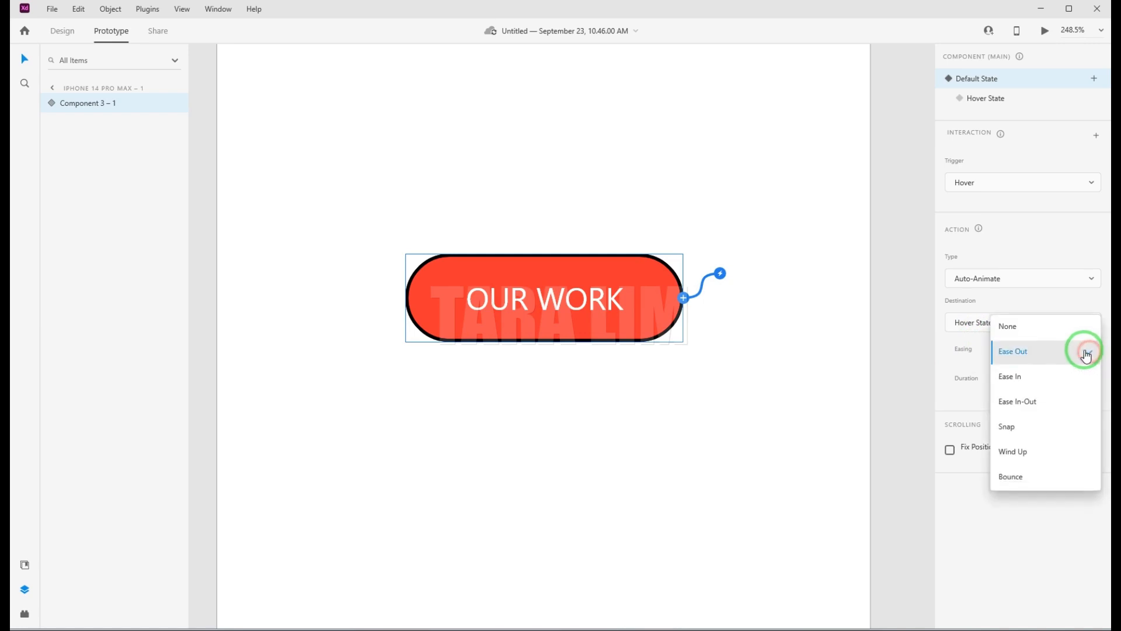
left_click(1019, 403)
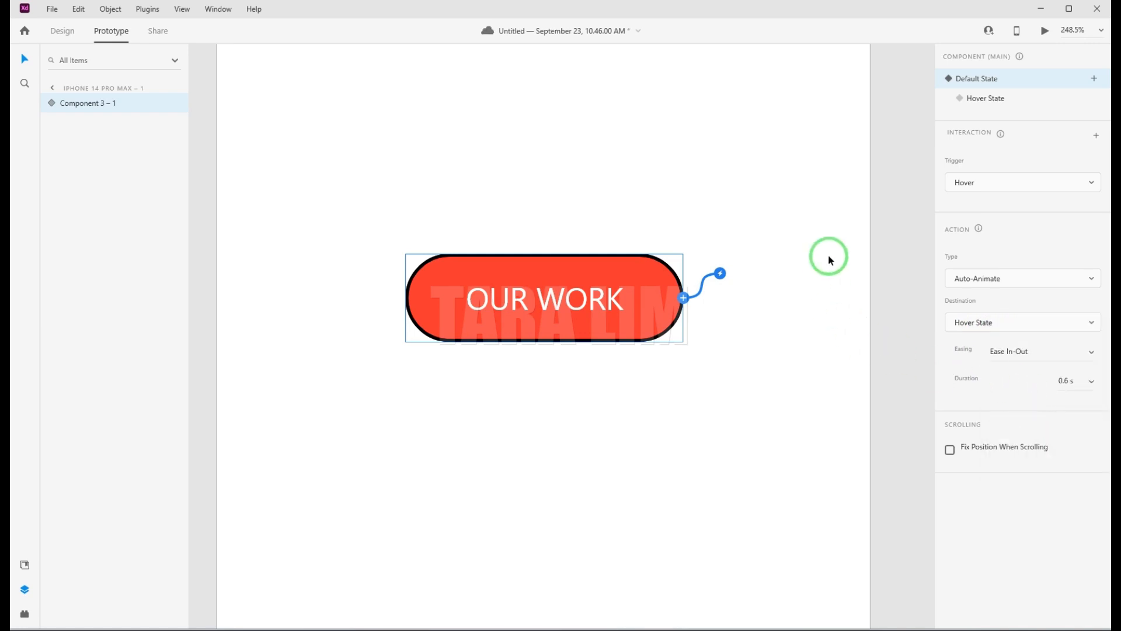
Try to add a Hover-triggered Auto-Animate interaction to the Hover State and check its destination choices.
left_click(996, 106)
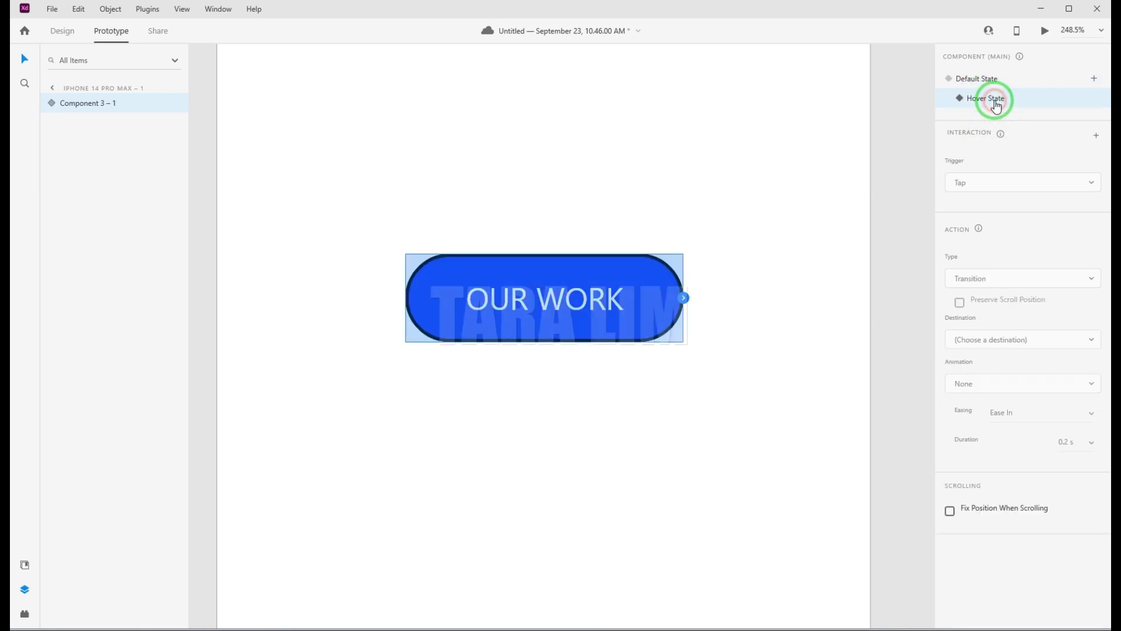
left_click(685, 299)
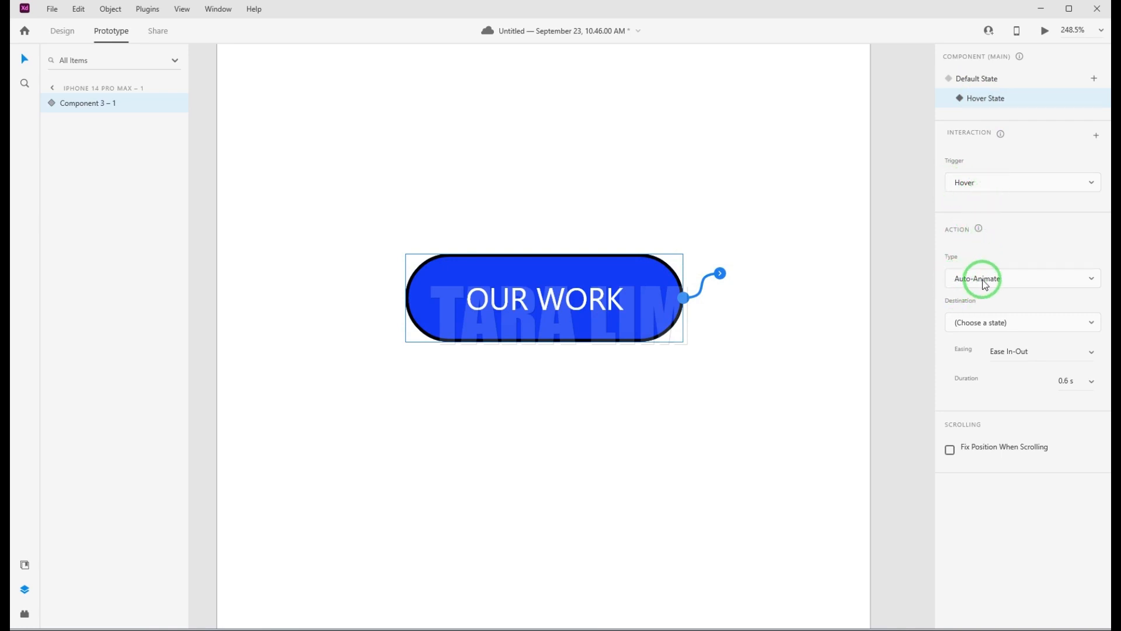
left_click(1090, 322)
left_click(1091, 325)
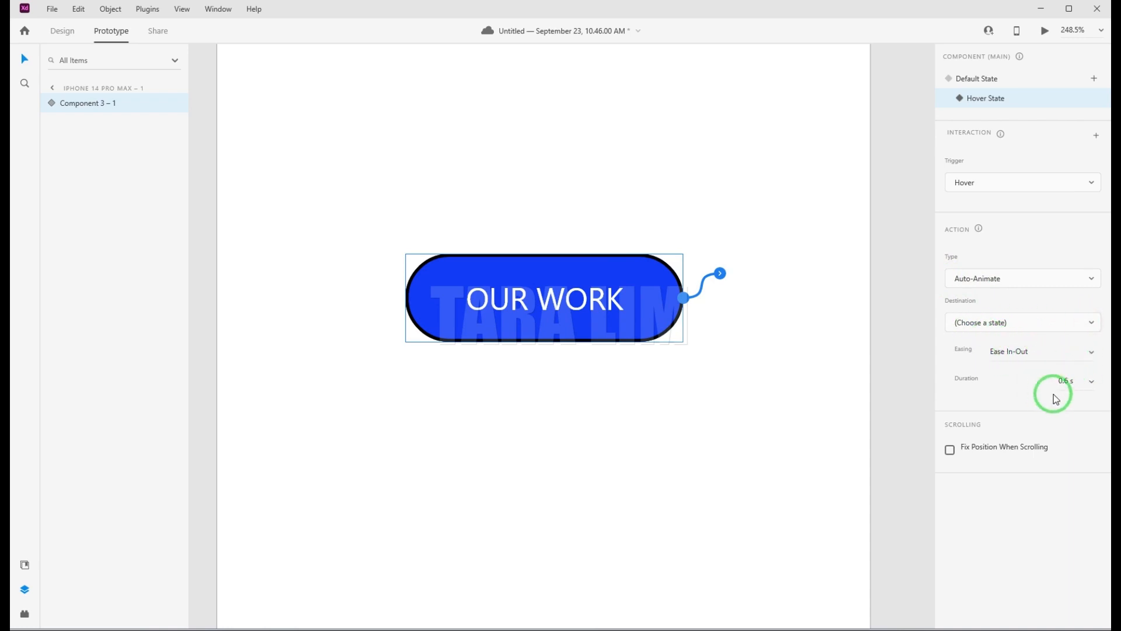
Preview the button starting from the Hover State and again from the Default State, and return to Design mode.
left_click(1044, 31)
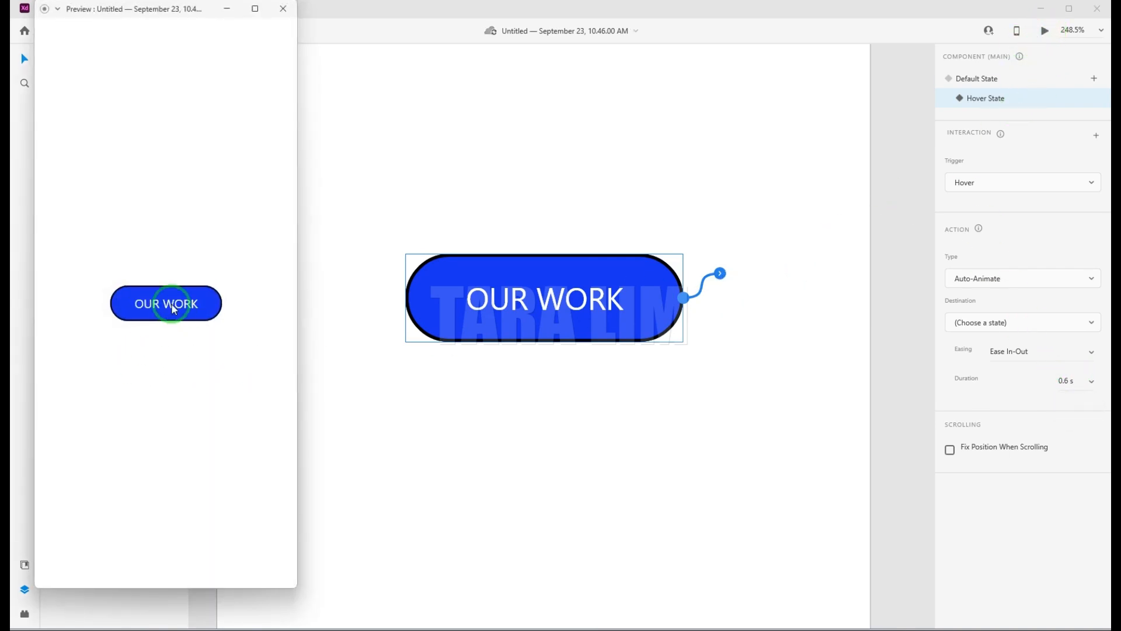
left_click(283, 8)
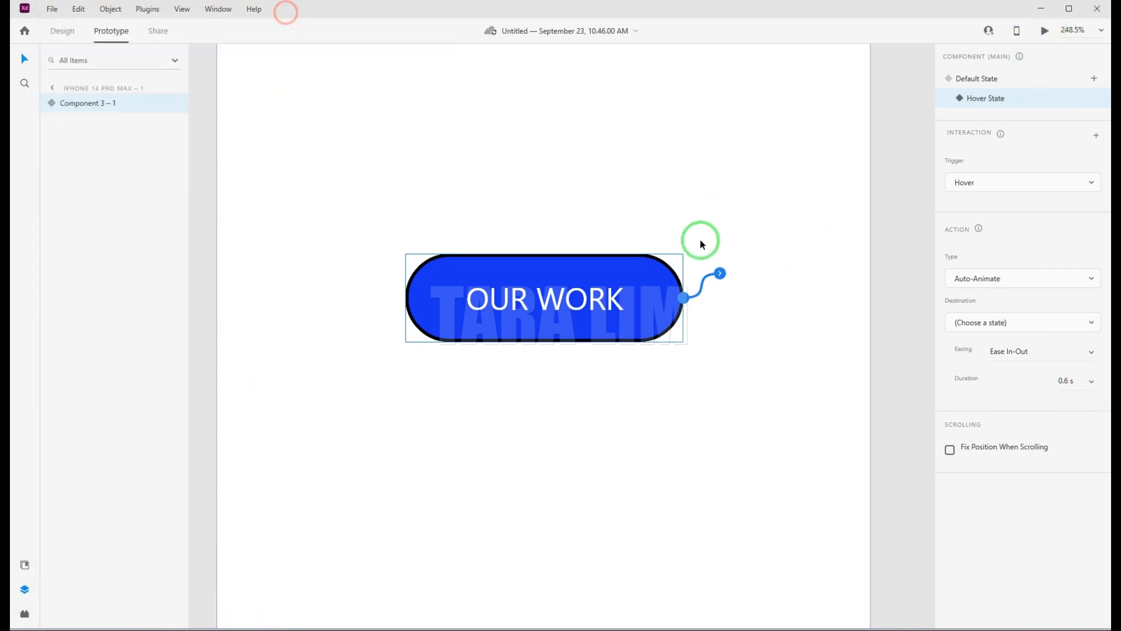
left_click(979, 85)
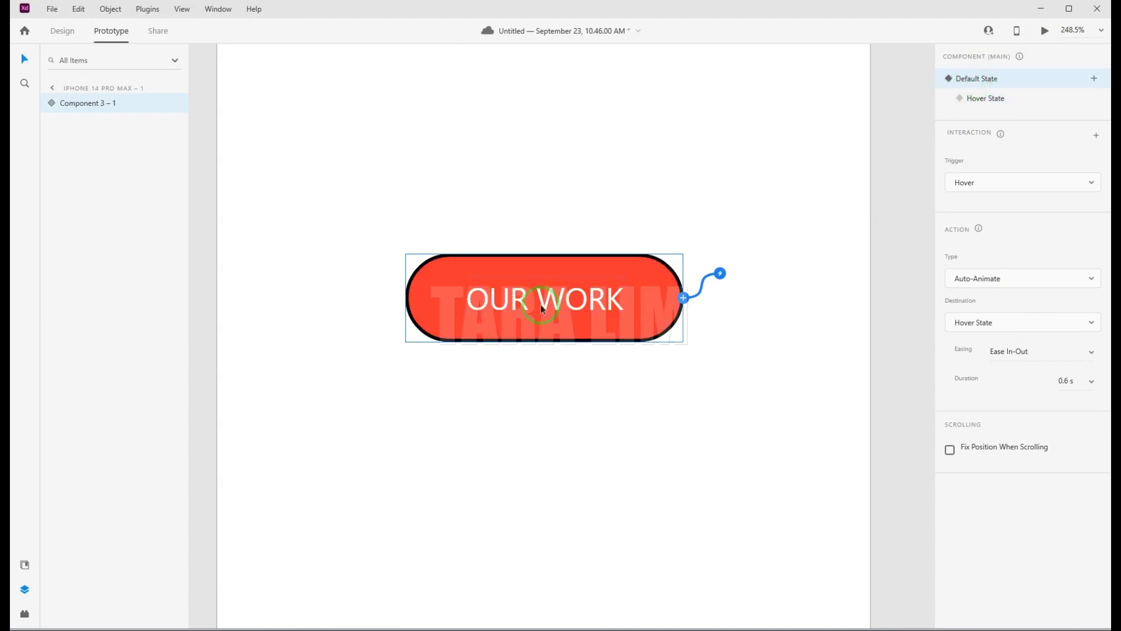
left_click(1044, 33)
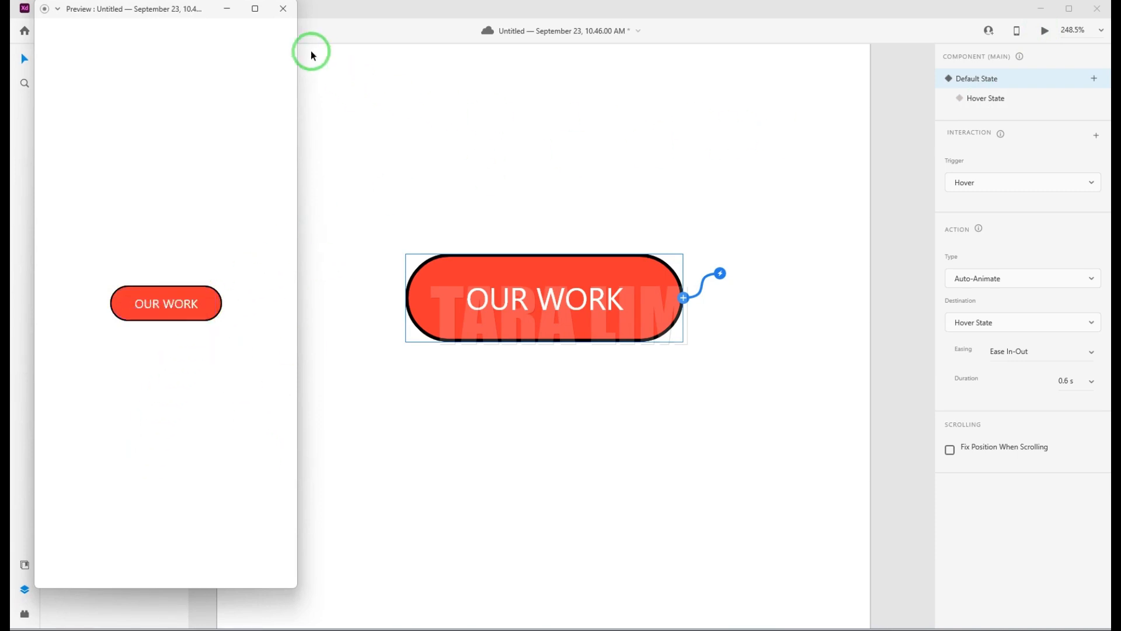
left_click(285, 9)
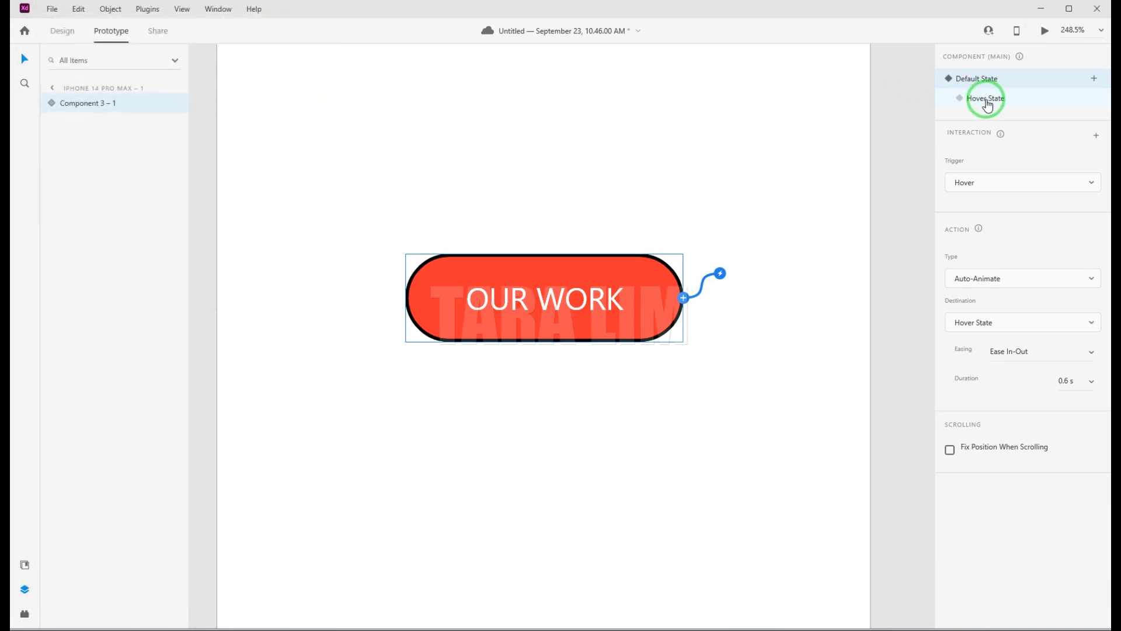
left_click(59, 32)
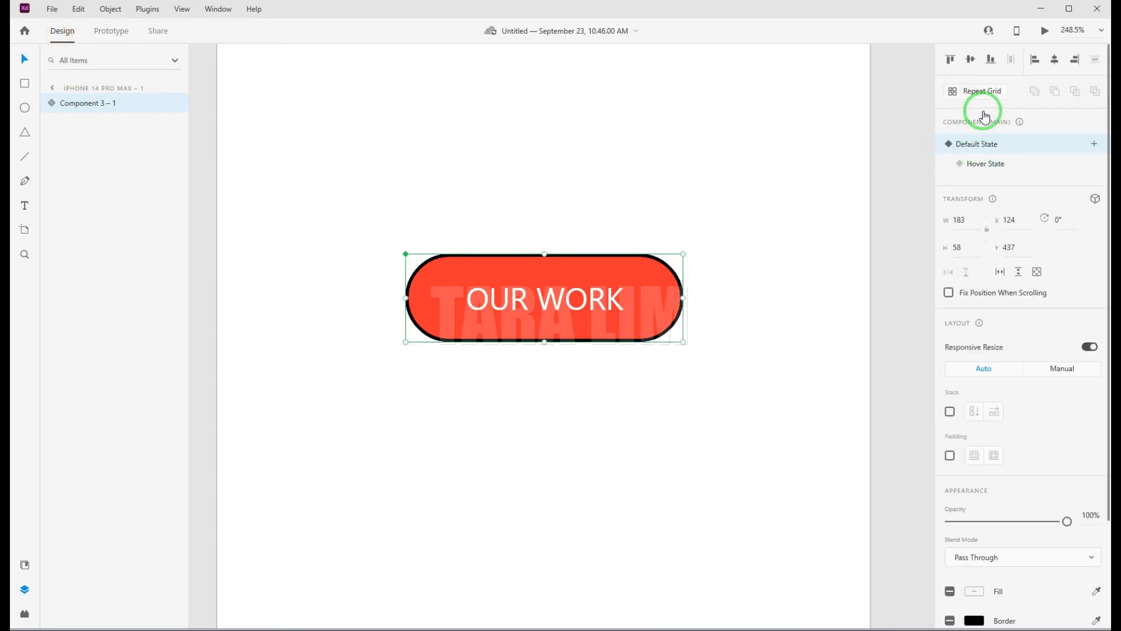
In the Hover State, move both wave paths of Mask Group 2 sideways to X 100.12, centring them on the button.
left_click(986, 165)
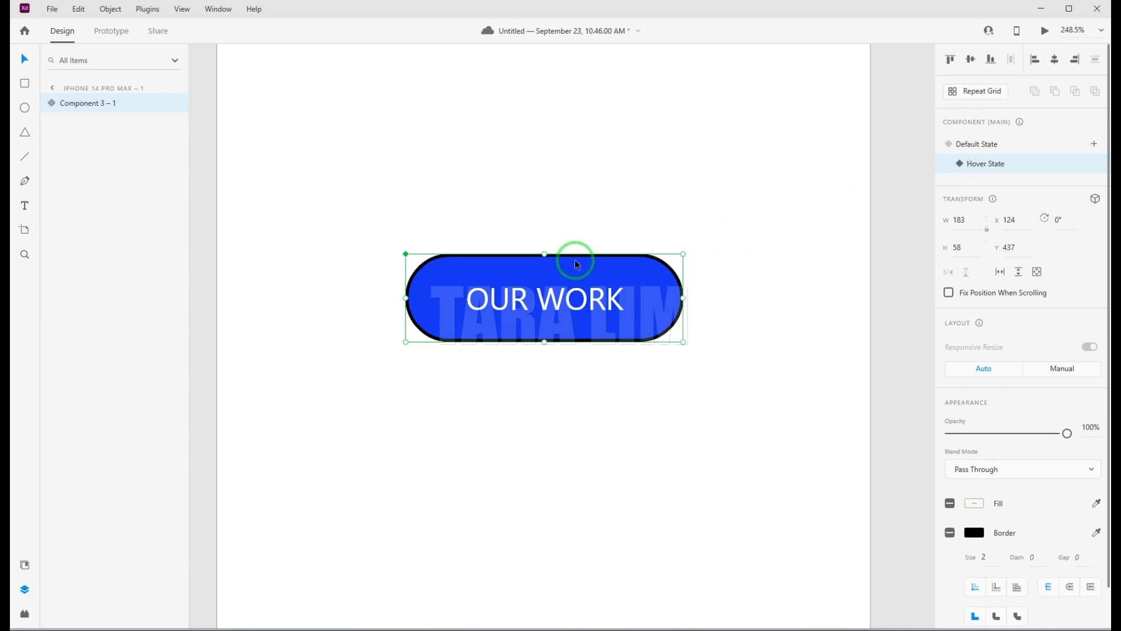
double_click(660, 278)
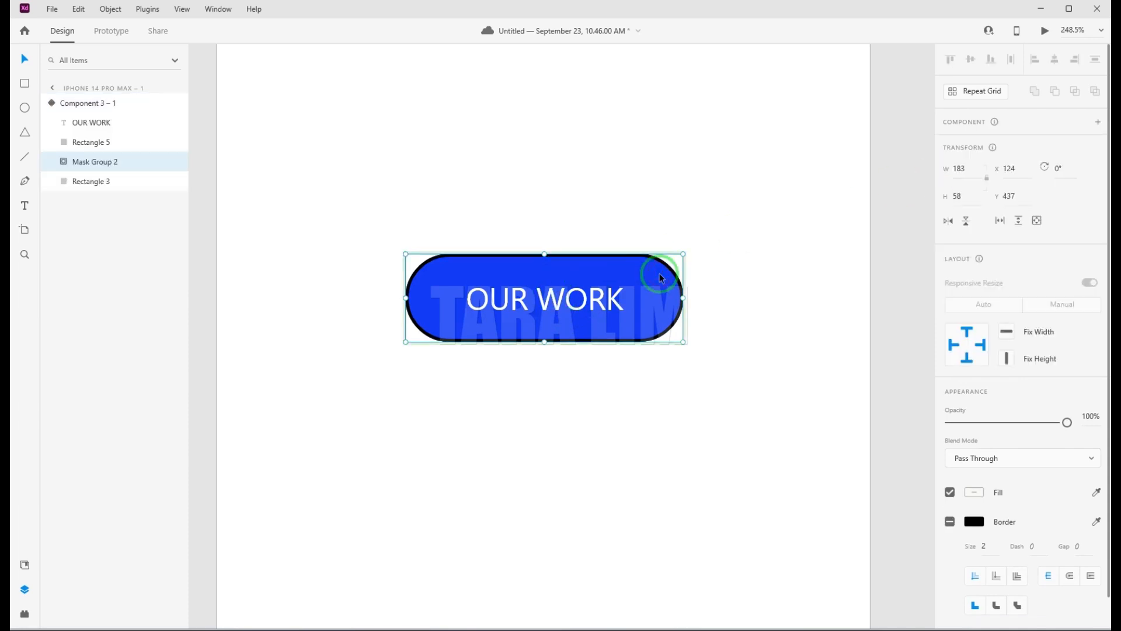
left_click(64, 161)
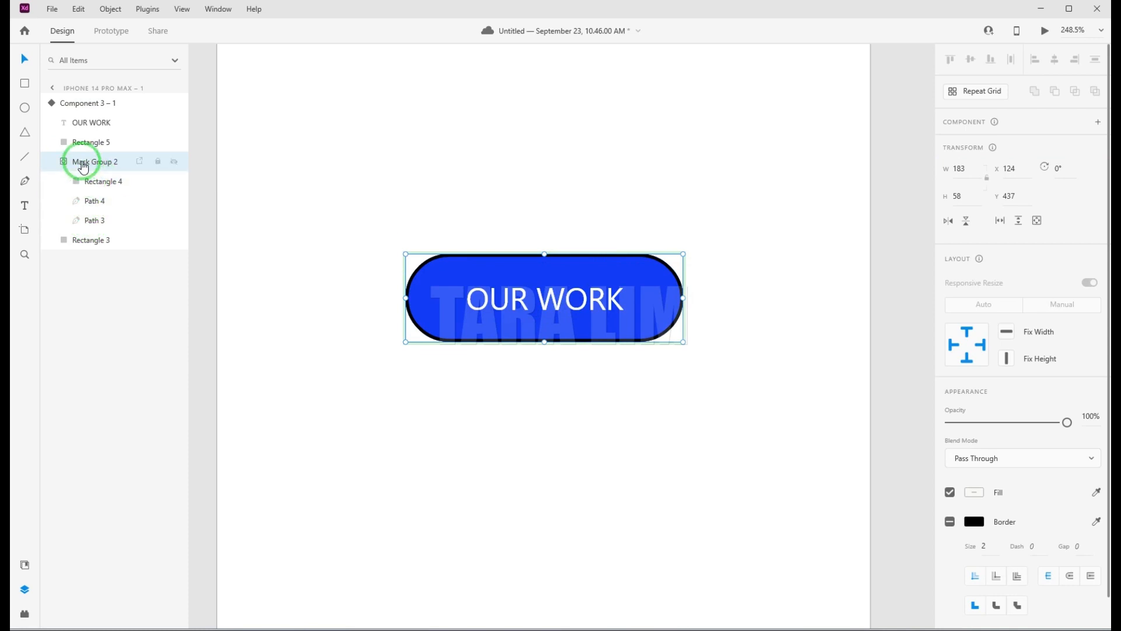
left_click(96, 205)
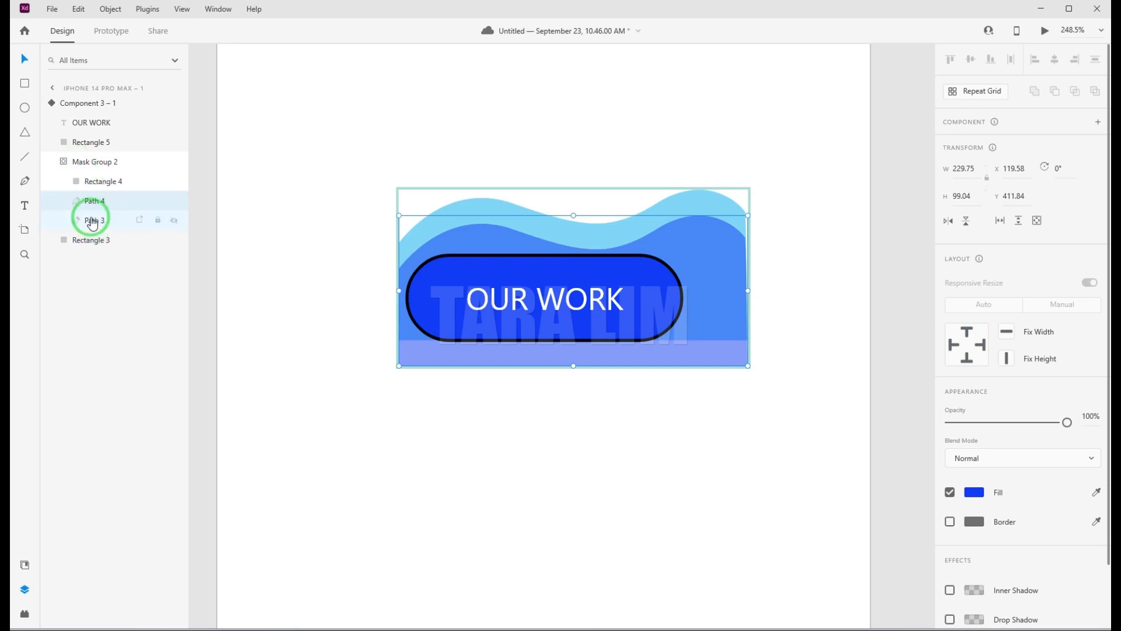
left_click(94, 226)
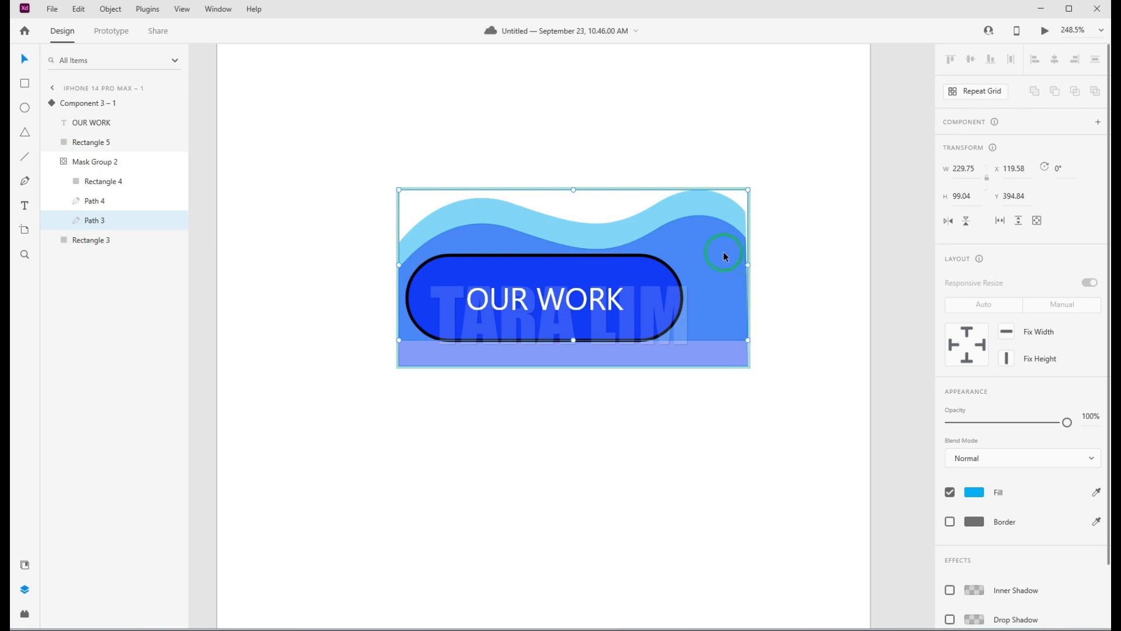
left_click(102, 209, "shift")
left_click_drag(717, 249, 689, 257)
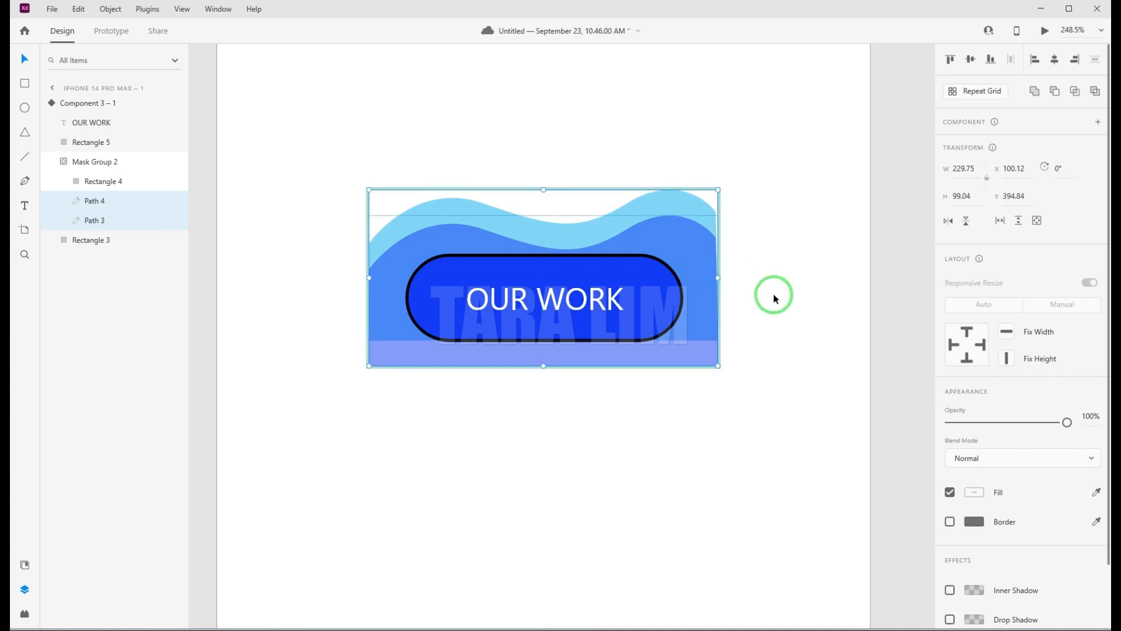
left_click(780, 230)
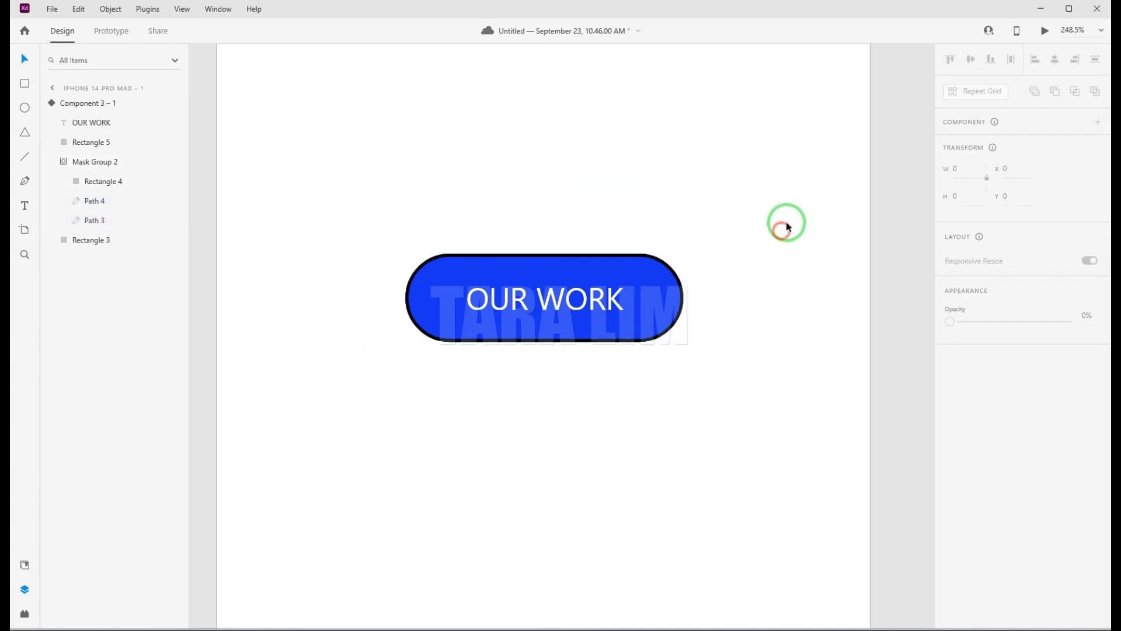
In the Default State, move both wave paths of Mask Group 2 horizontally to X 100.12, centred directly below the button.
left_click(654, 275)
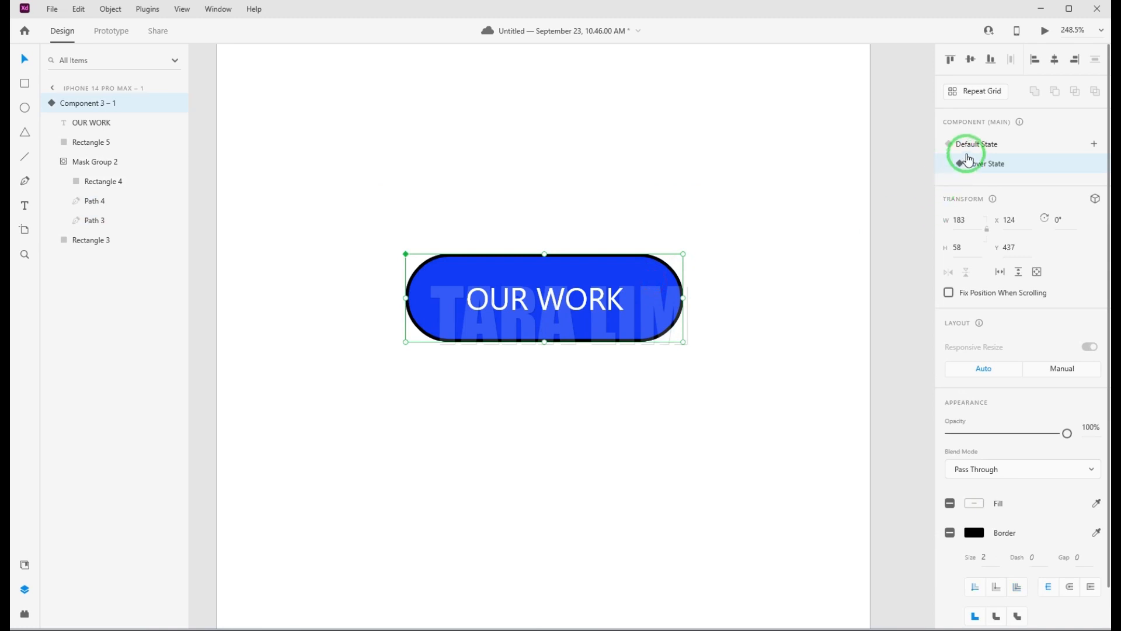
left_click(1000, 147)
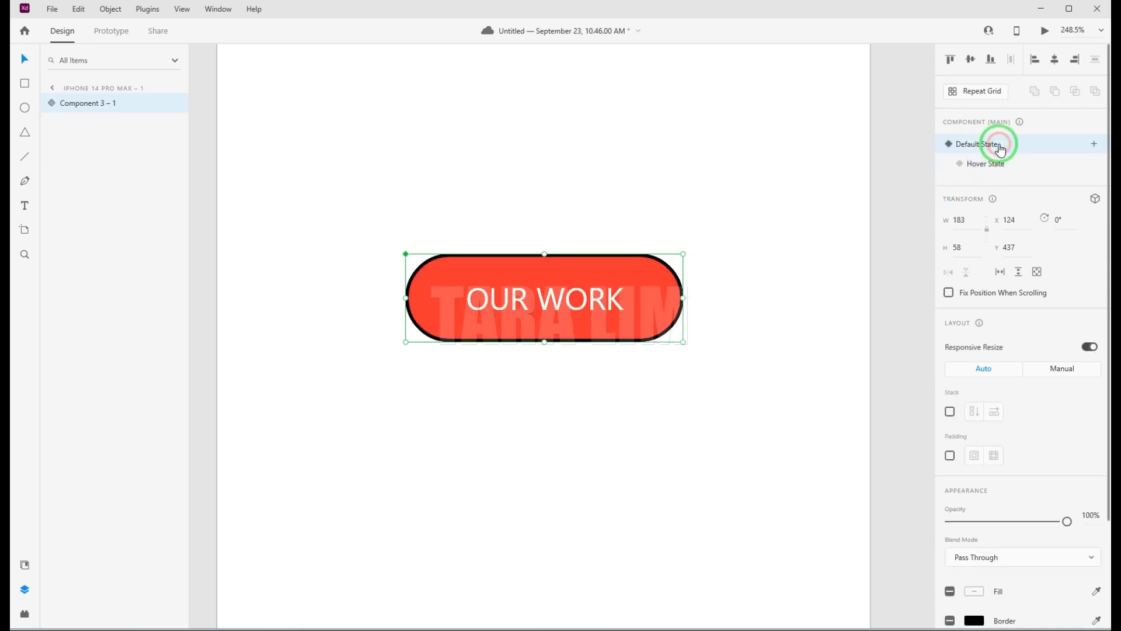
double_click(637, 274)
left_click(57, 142)
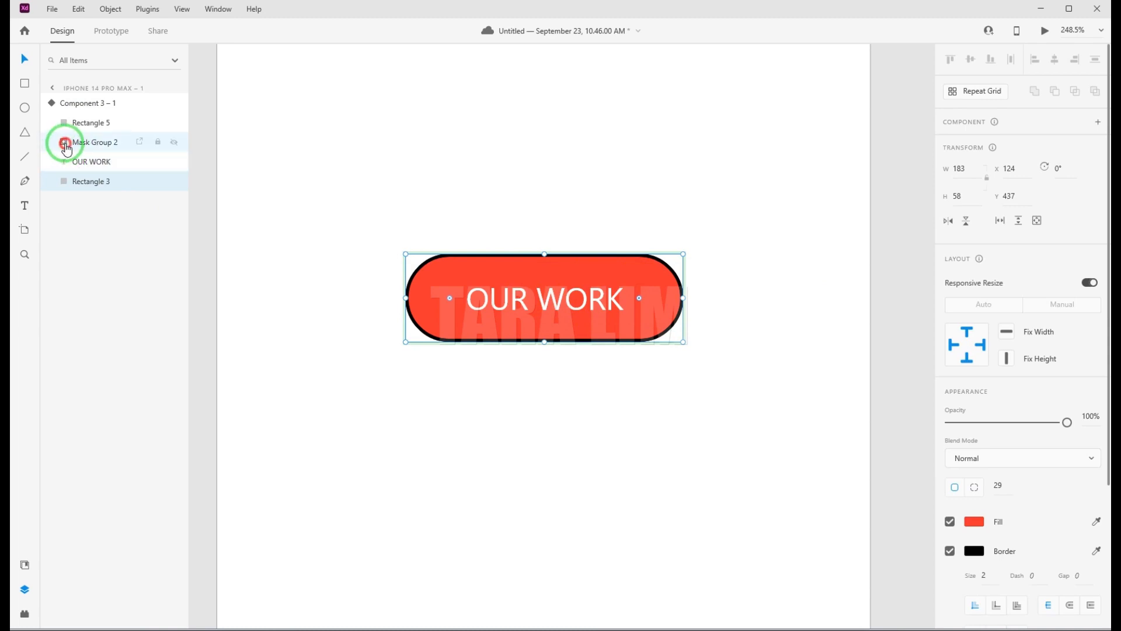
left_click(95, 181)
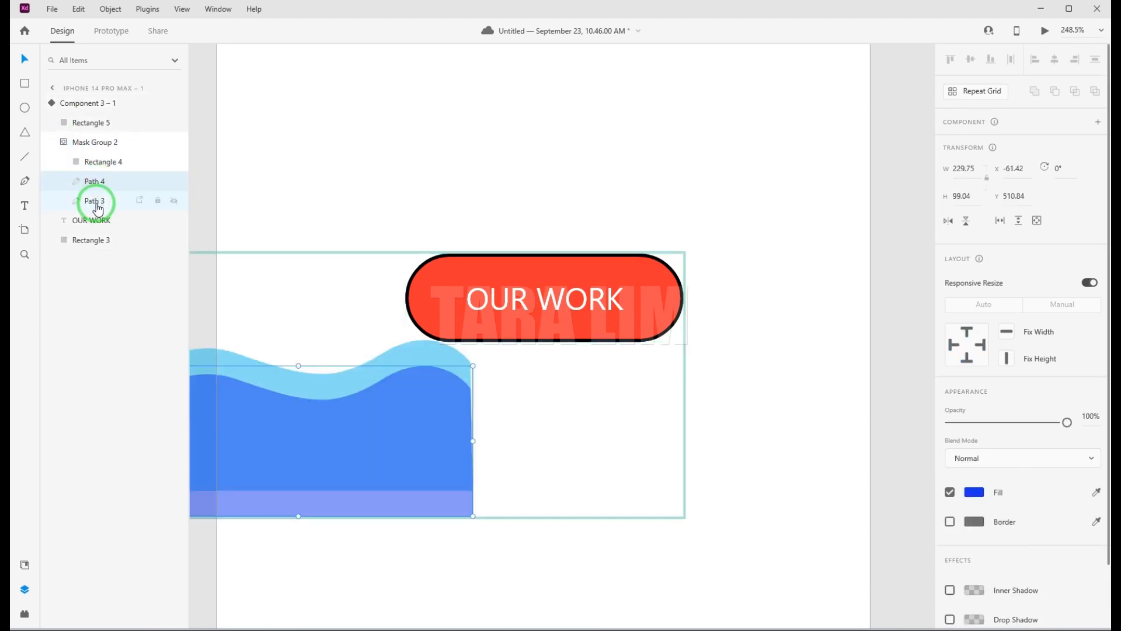
left_click(96, 204, "shift")
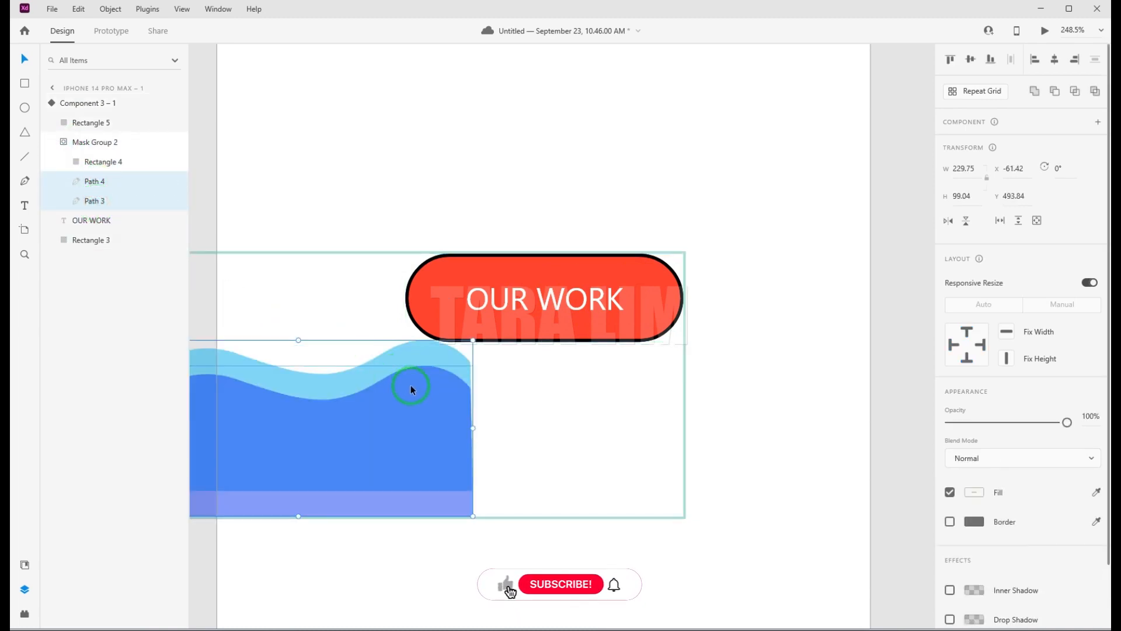
left_click_drag(431, 413, 676, 411)
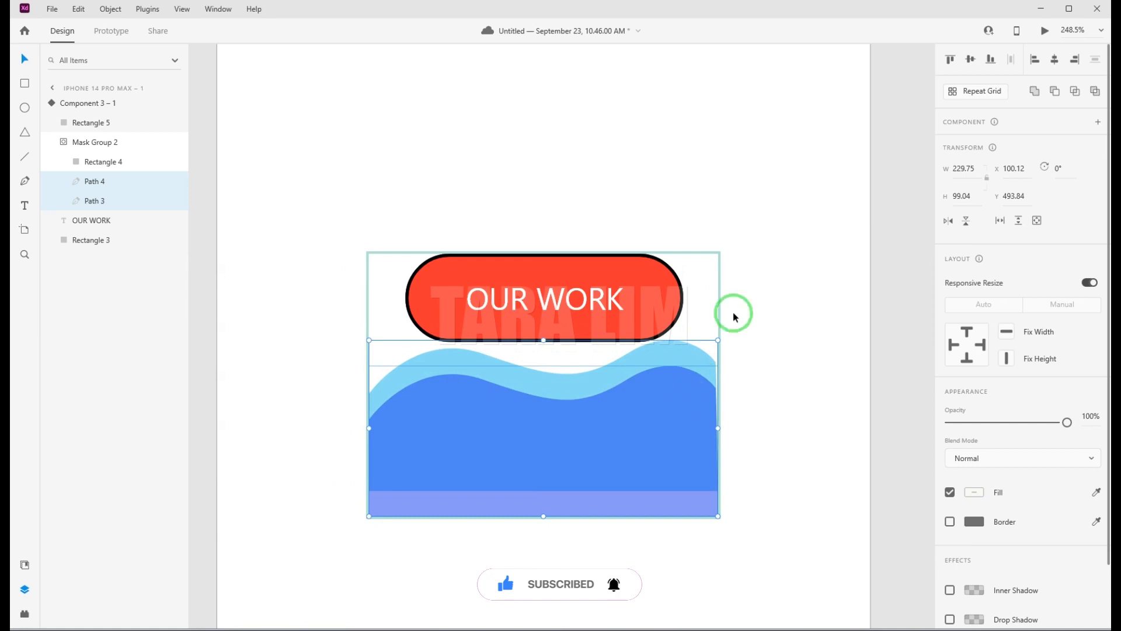
left_click(758, 248)
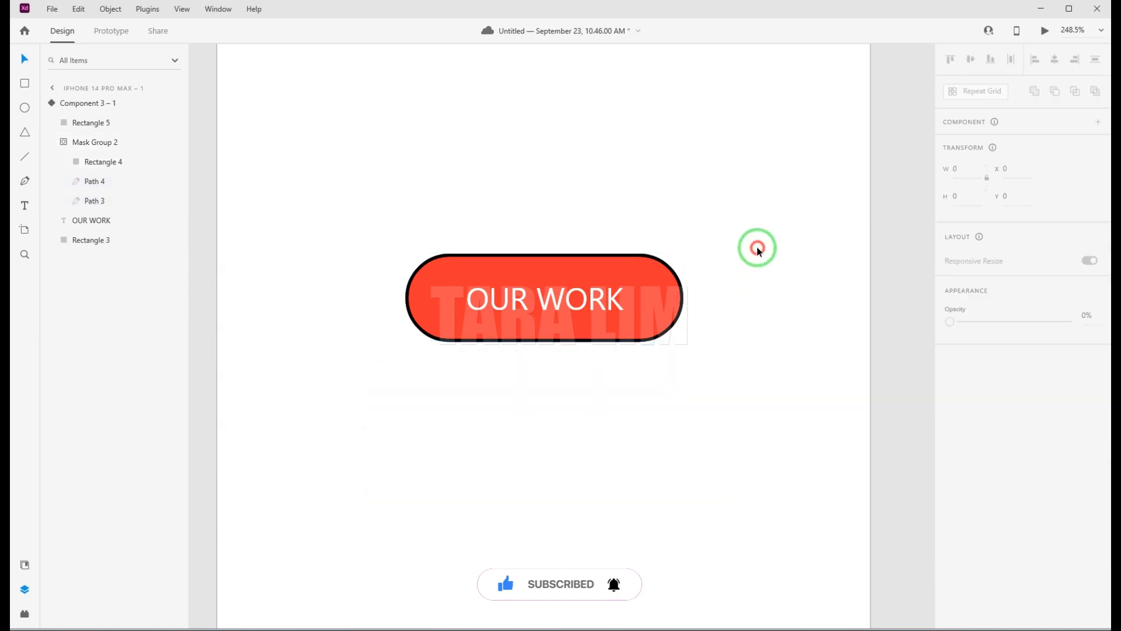
Preview the prototype and move the preview window to the middle of the workspace to check the button's hover animation.
left_click(373, 192)
left_click(1045, 33)
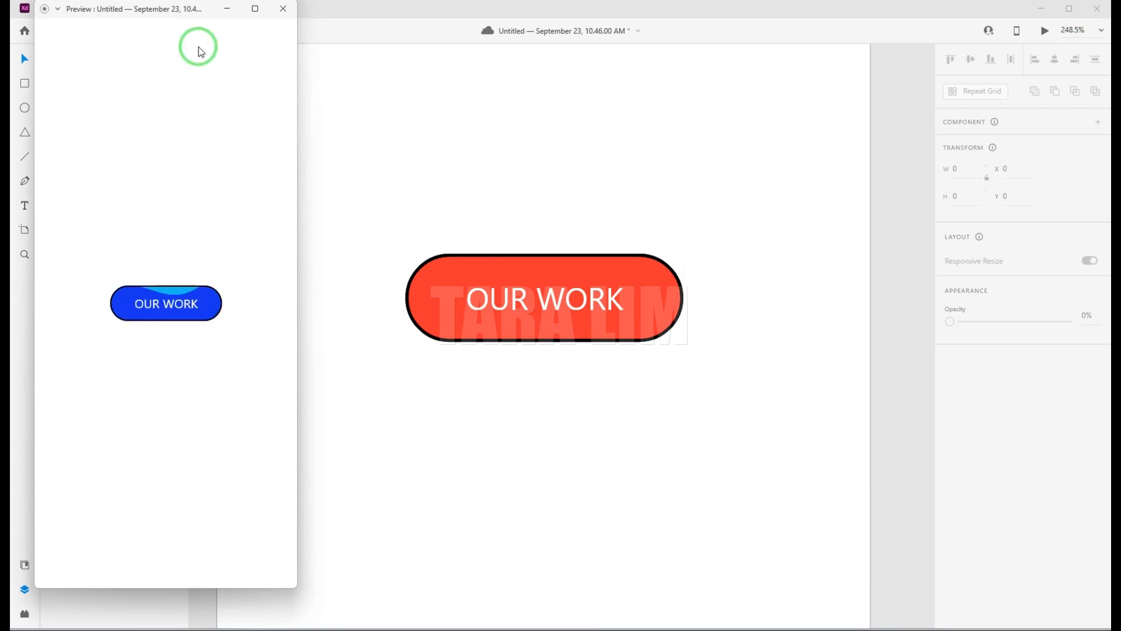
left_click_drag(188, 11, 548, 35)
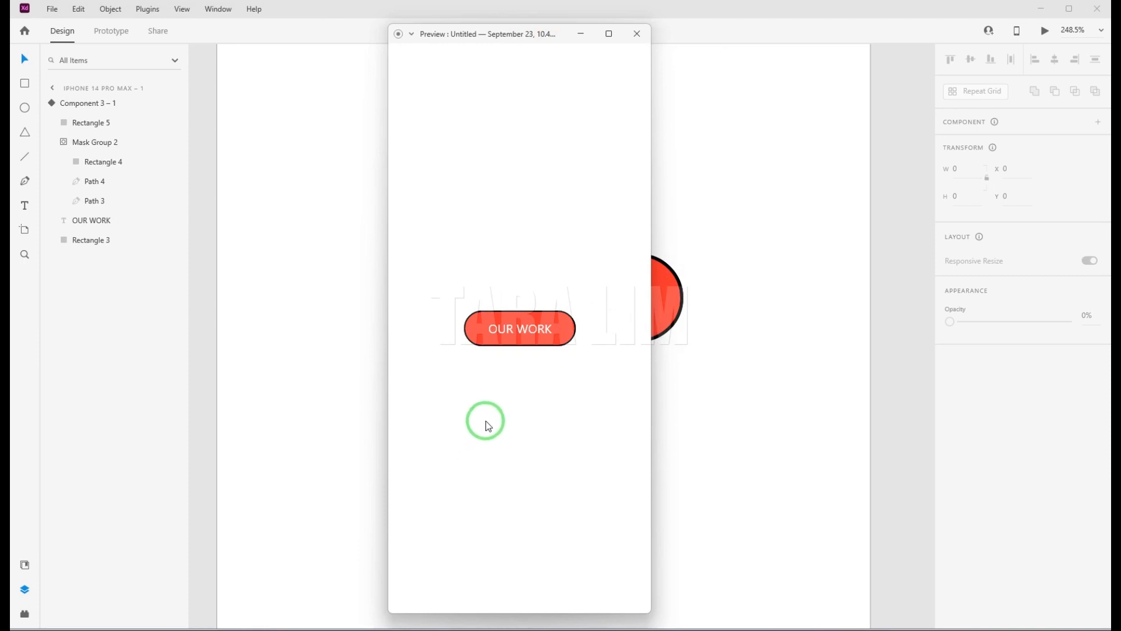